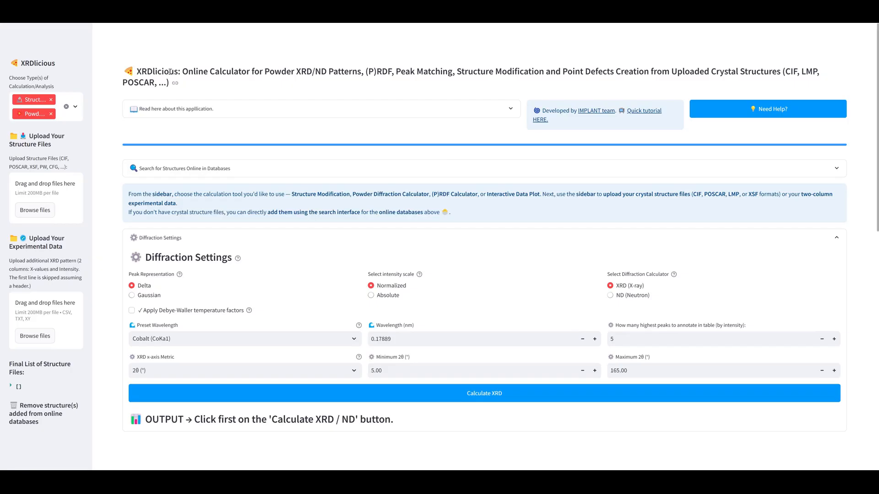
double_click(143, 73)
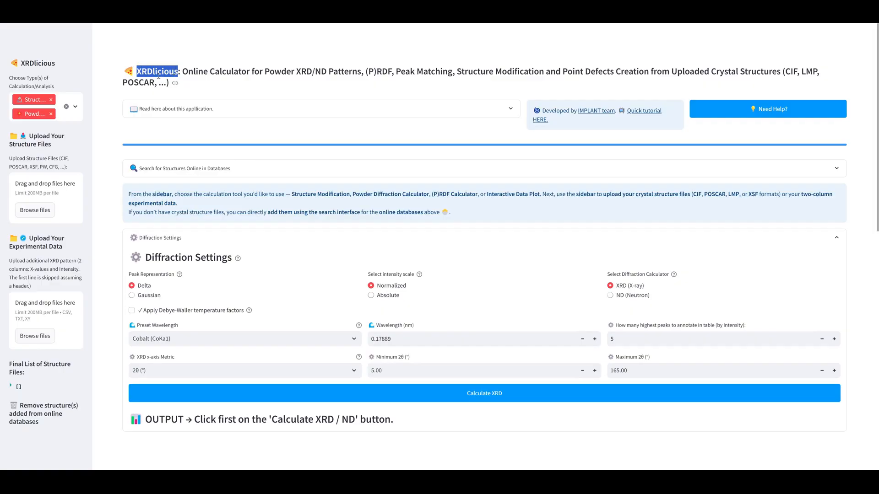
left_click(181, 74)
double_click(160, 74)
left_click(338, 13)
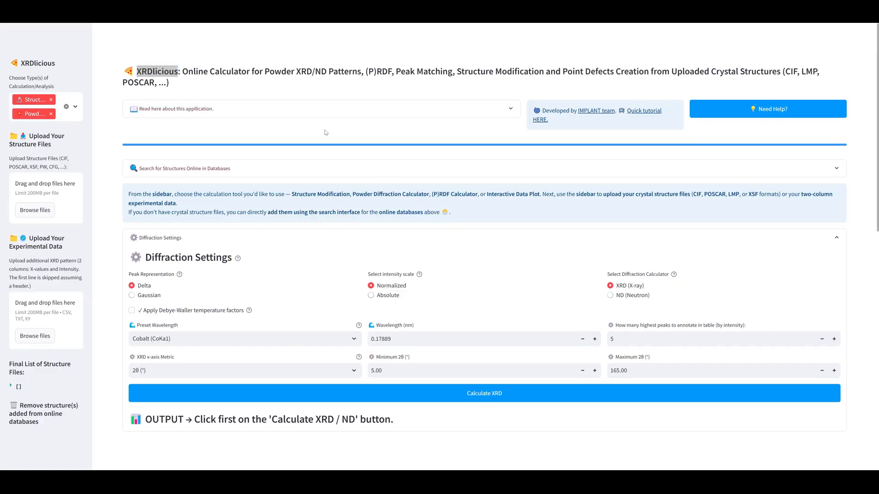
left_click(175, 83)
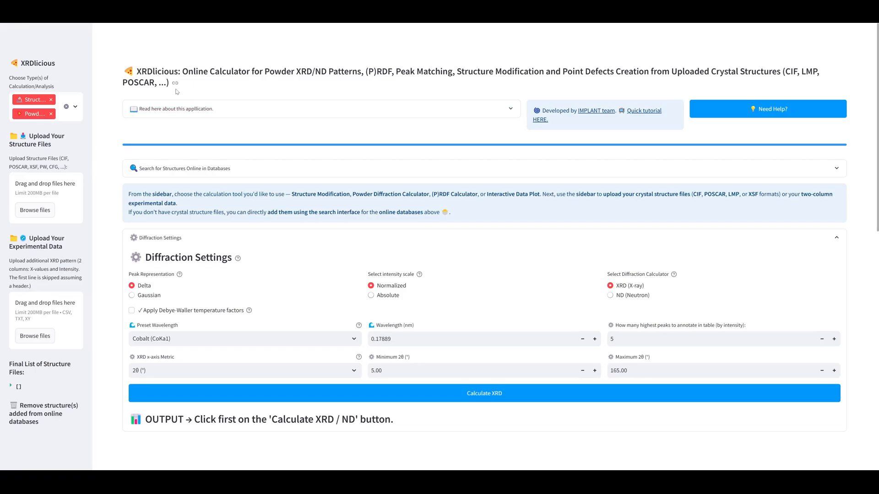
Step: Add (P)RDF to the chosen calculation types and remove Powder Diffraction from them
left_click(75, 105)
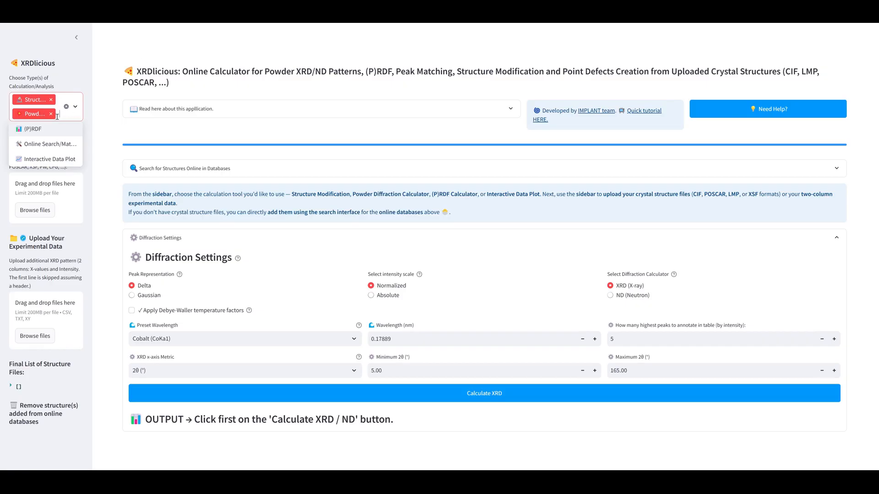
left_click(40, 131)
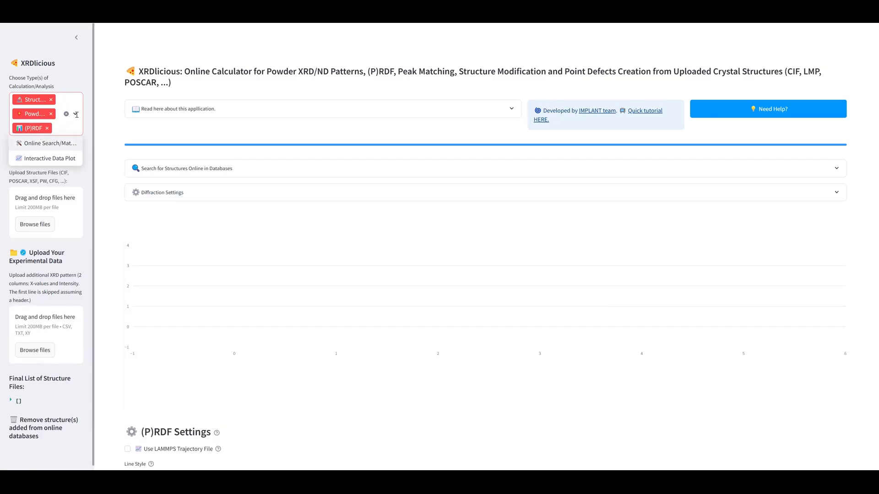
left_click(123, 125)
left_click(154, 188)
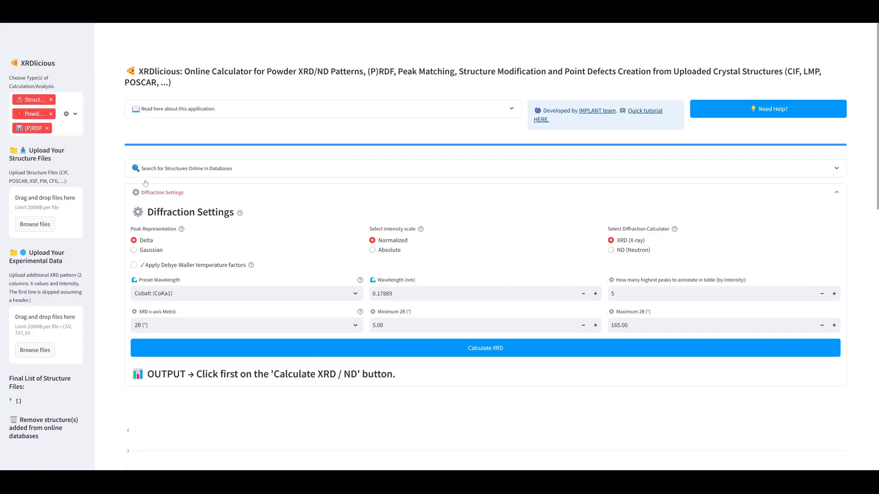
left_click(51, 114)
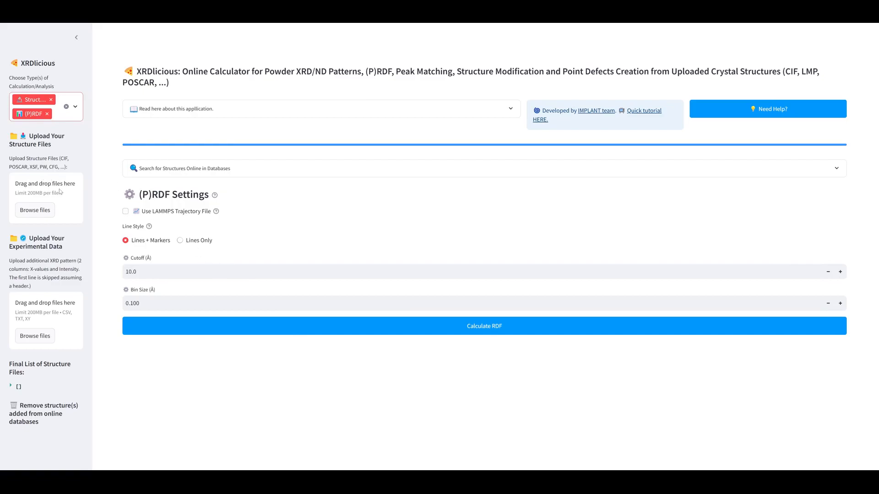
Step: Search the Materials Project, AFLOW and COD databases for structures containing the elements Sr Ti O
left_click(63, 160)
left_click_drag(7, 167, 46, 169)
left_click(188, 174)
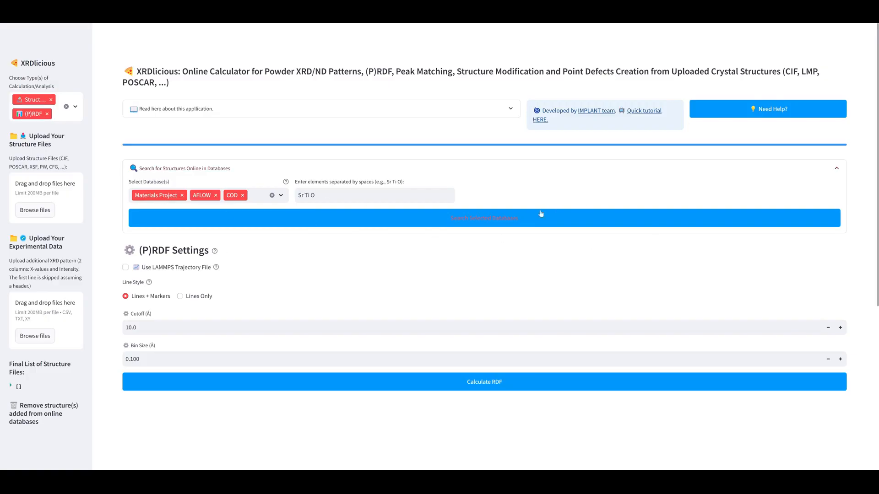
mouse_move(324, 197)
left_mouse_down()
mouse_move(295, 195)
mouse_move(308, 197)
left_mouse_up()
left_click(324, 197)
left_click(311, 197)
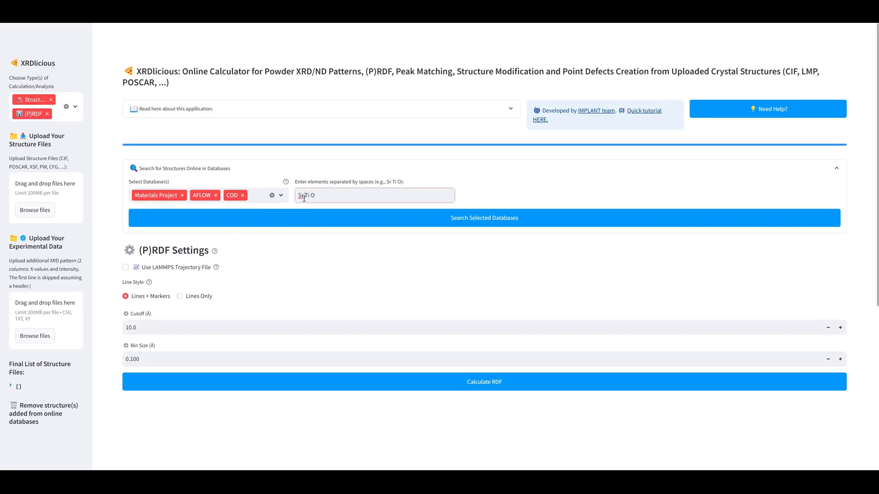
left_click(483, 226)
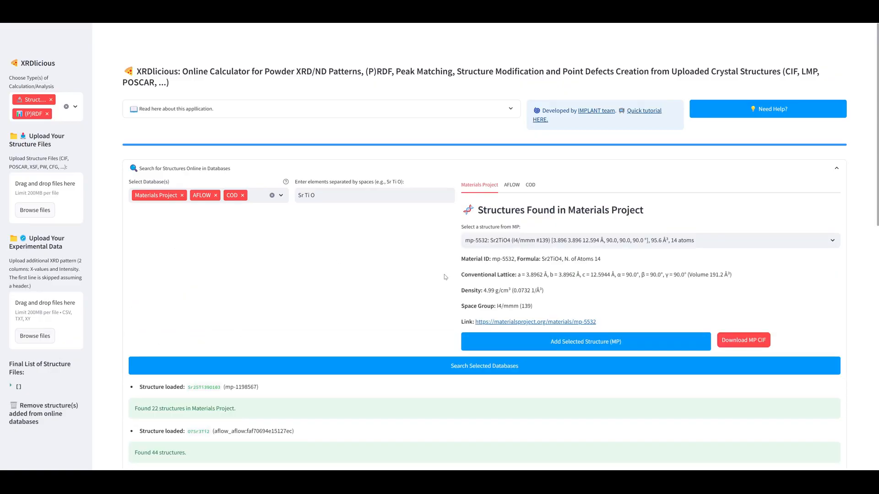
Step: Choose the cubic SrTiO3 structure mp-5229 (Pm-3m #221) from the Materials Project results and add it
left_click(549, 240)
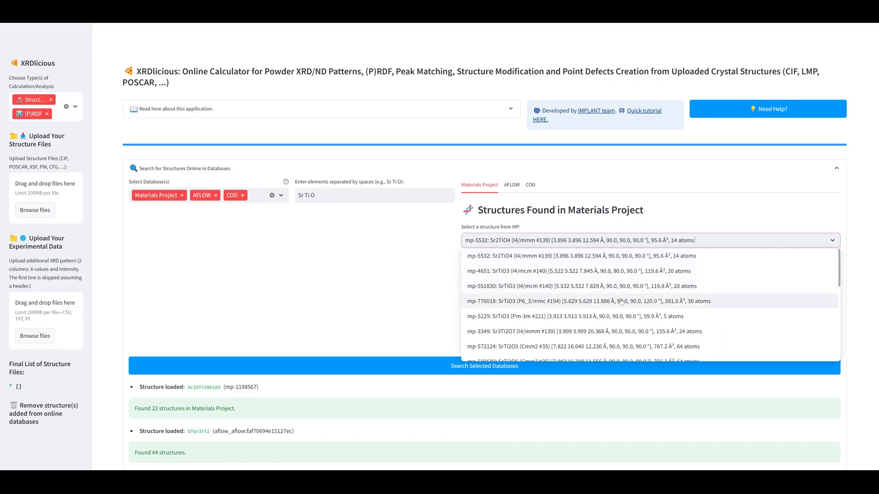
scroll(561, 293, "down", 5)
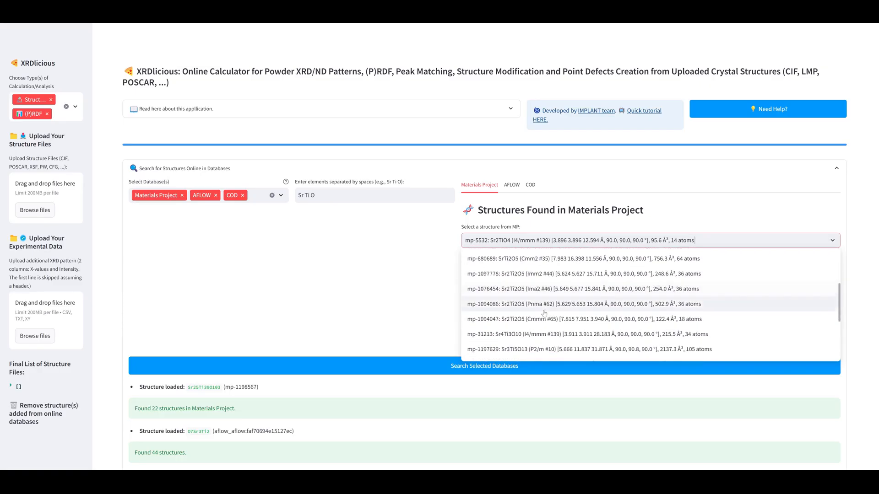
scroll(536, 301, "up", 5)
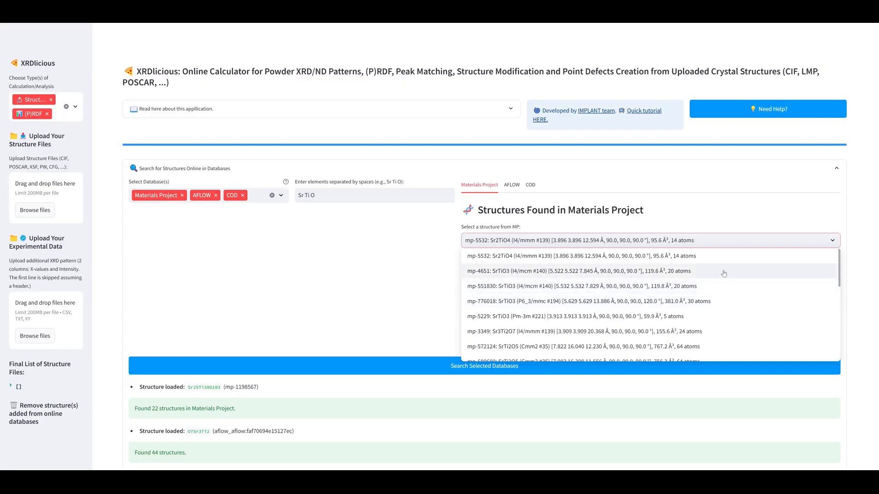
left_click_drag(842, 262, 842, 274)
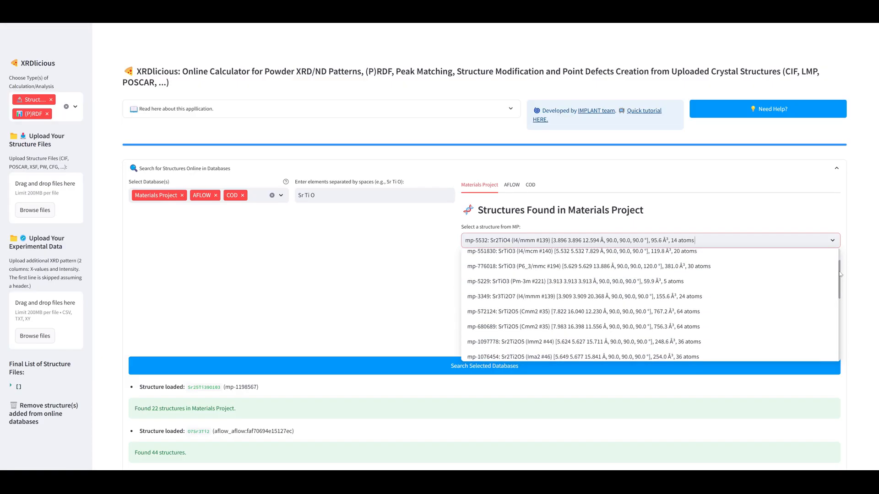
left_click(522, 282)
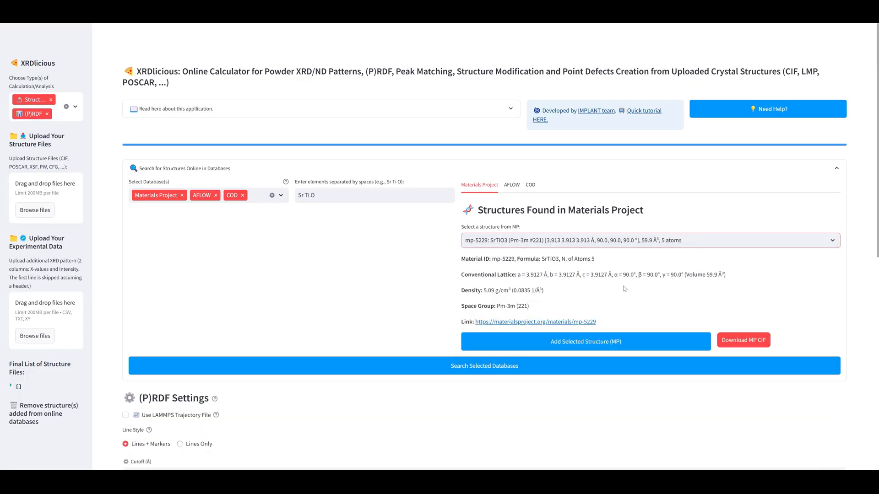
left_click(575, 345)
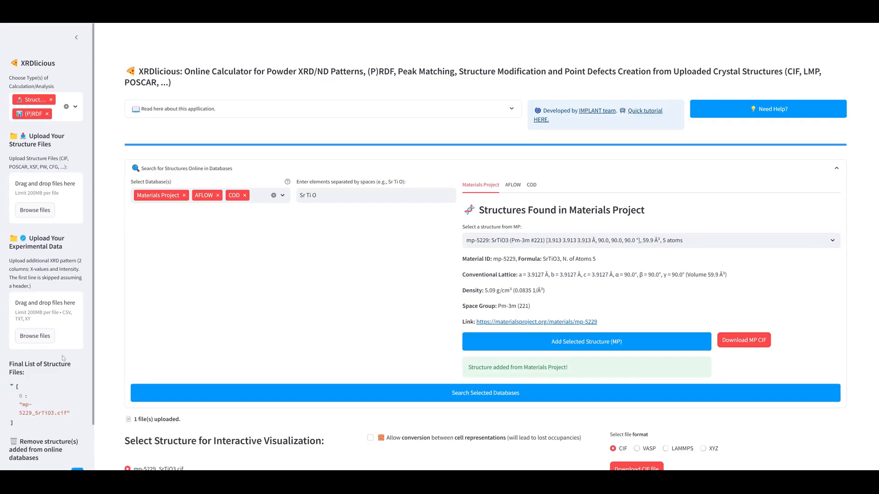
Step: Upload the structure file alpha-Ti.cif from the Example CIF folder
scroll(45, 349, "down", 1)
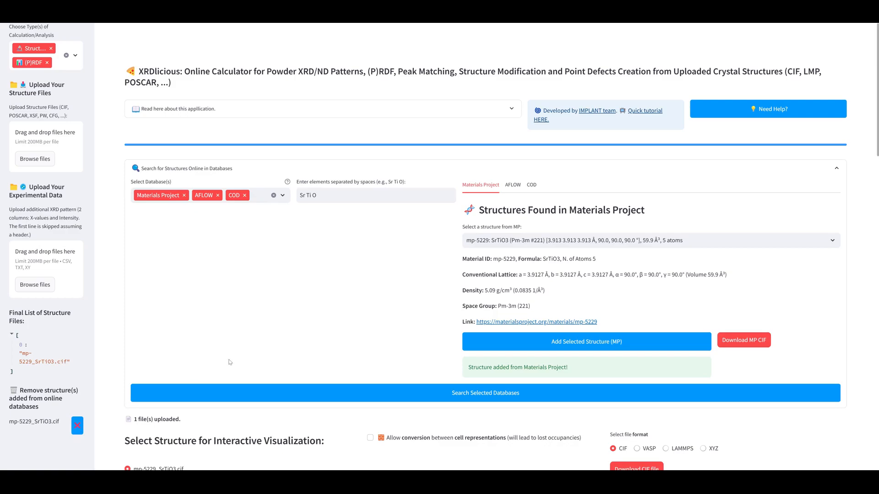
scroll(57, 206, "up", 2)
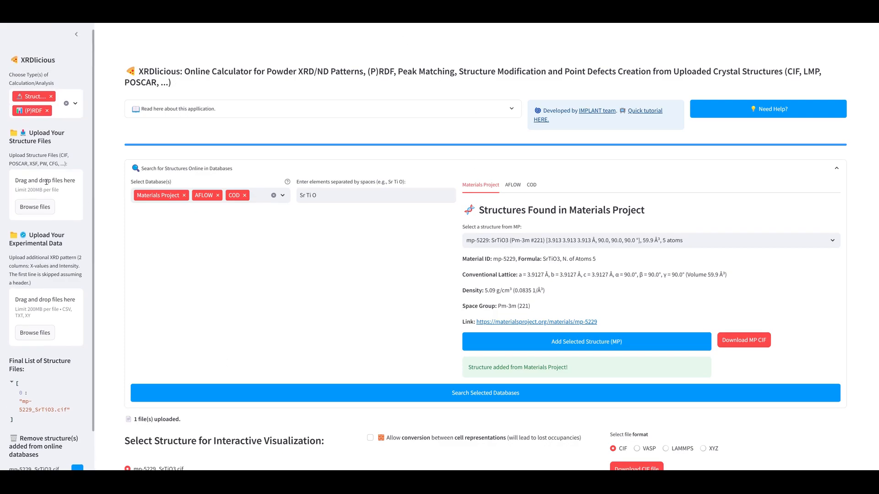
left_click(53, 183)
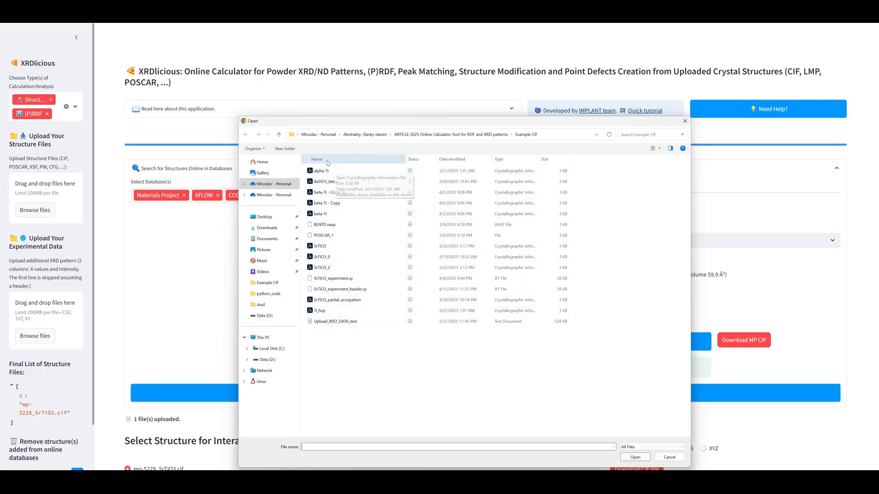
double_click(339, 173)
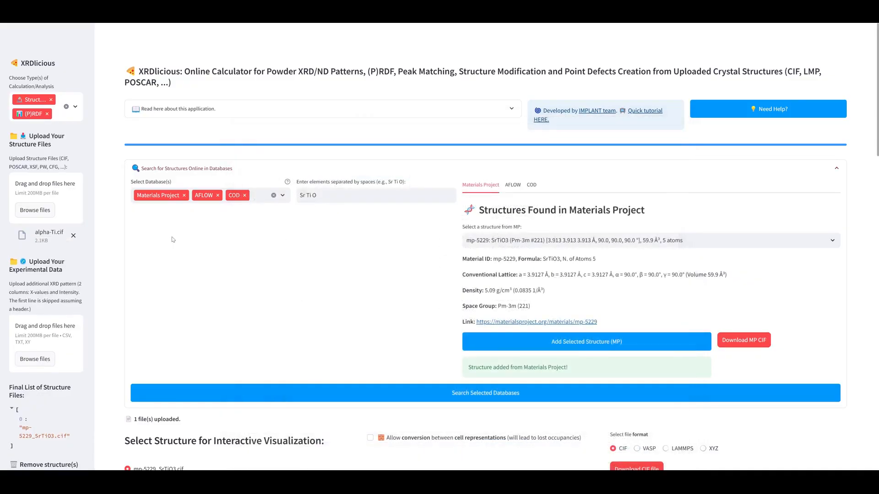
Step: Inspect the unit cell of mp-5229_SrTiO3.cif in the interactive 3D plot from another angle
scroll(117, 245, "down", 2)
scroll(116, 245, "down", 3)
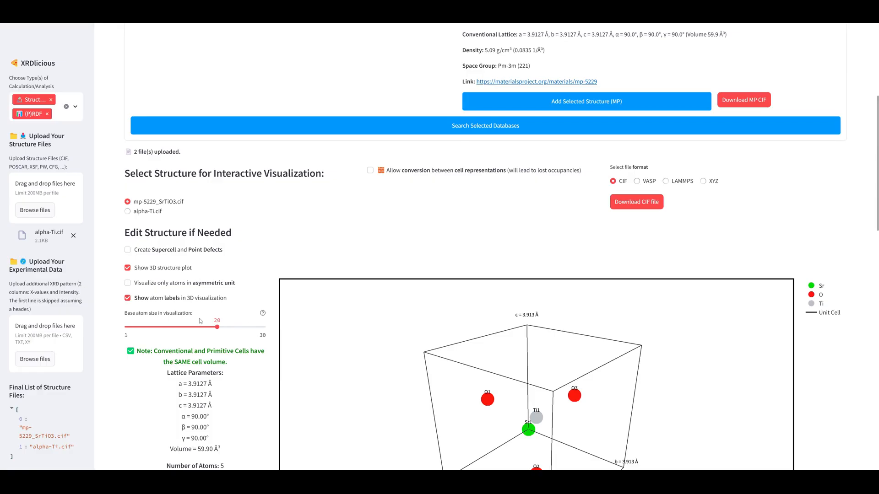
scroll(256, 339, "down", 2)
left_click_drag(357, 365, 604, 384)
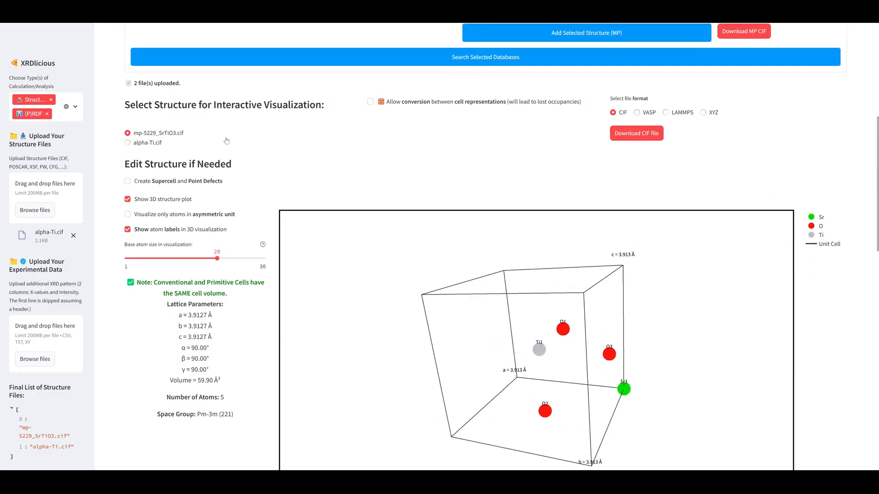
left_click(76, 105)
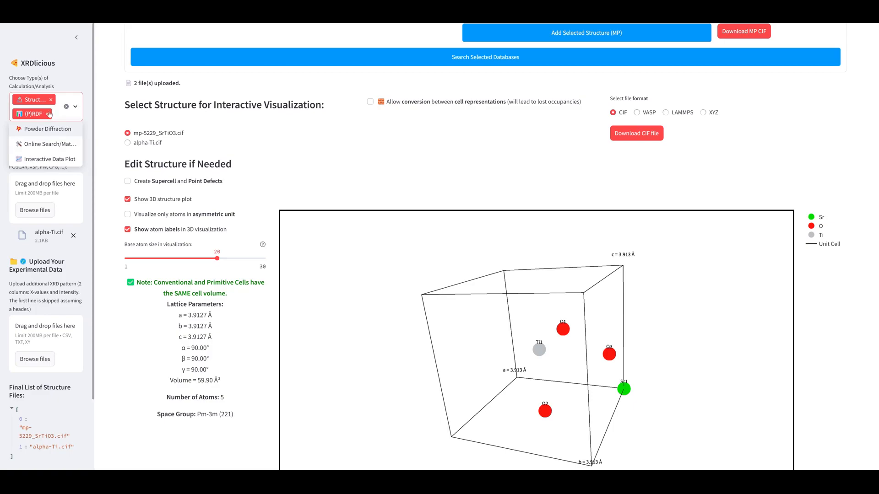
left_click(114, 178)
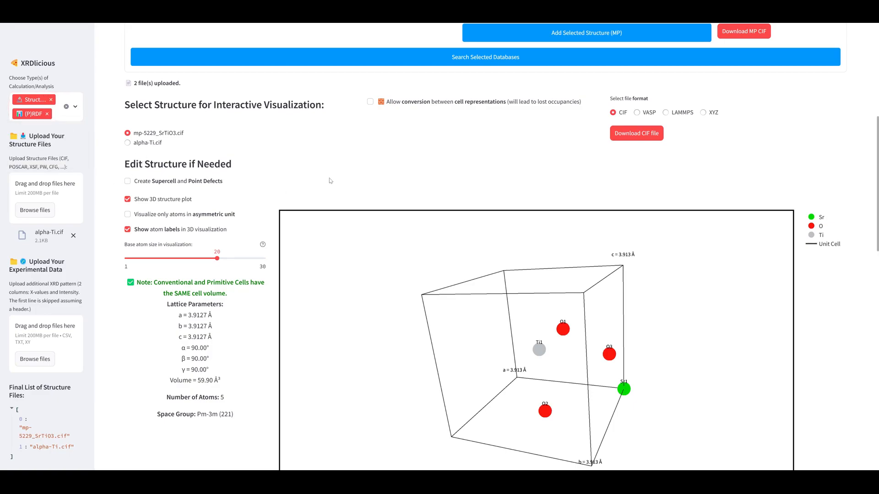
Step: Visualize alpha-Ti.cif in the 3D plot and inspect its unit cell from different angles
left_click(140, 144)
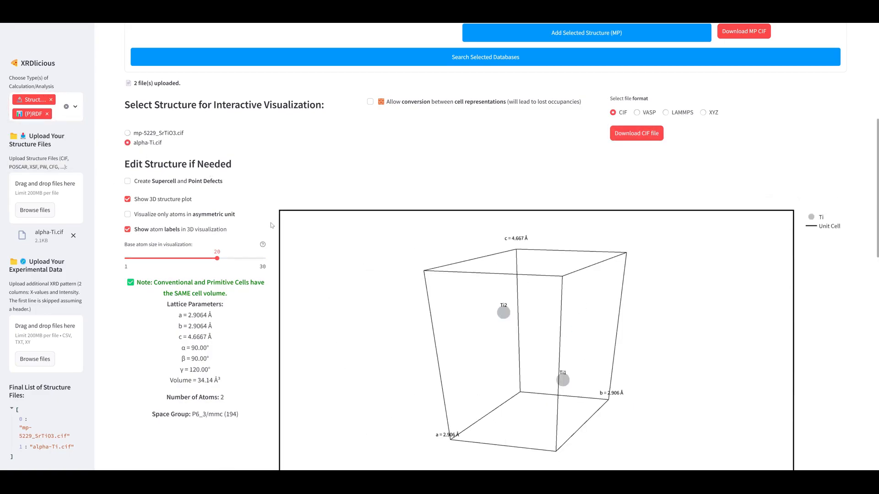
left_click_drag(364, 278, 276, 308)
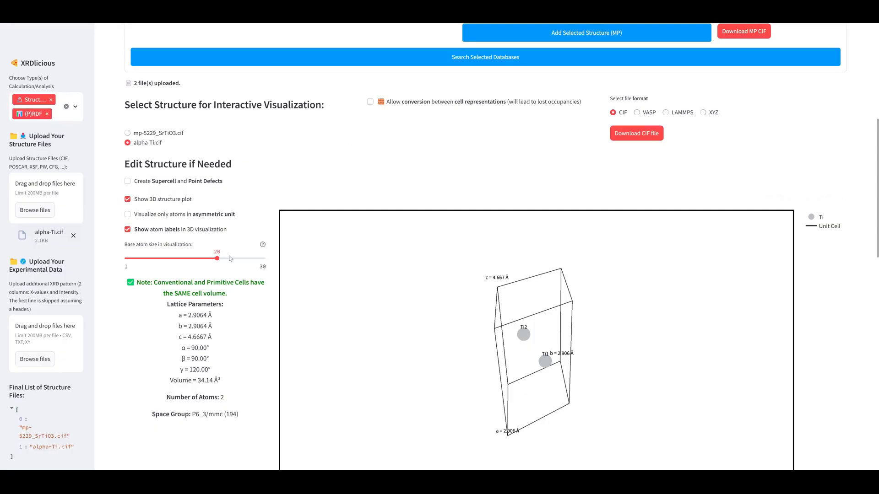
left_click_drag(696, 333, 671, 333)
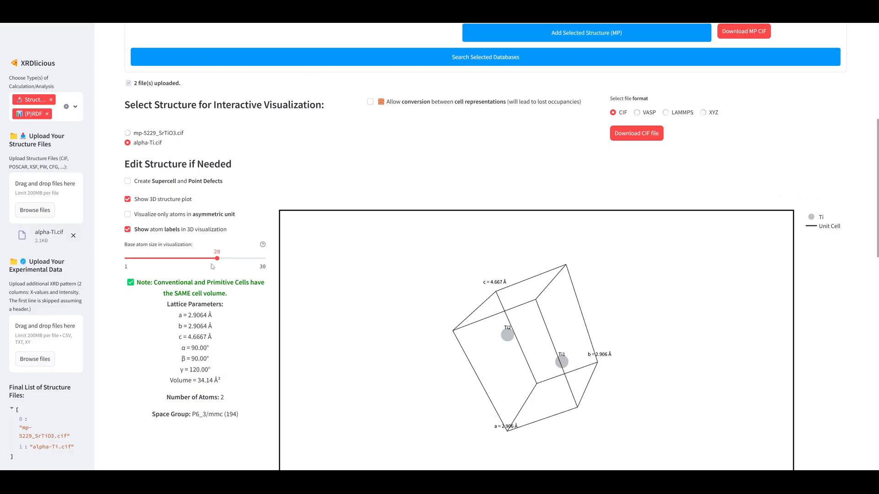
Step: Remove the structure analysis type so only (P)RDF remains, and delete the uploaded alpha-Ti.cif file
scroll(151, 205, "up", 2)
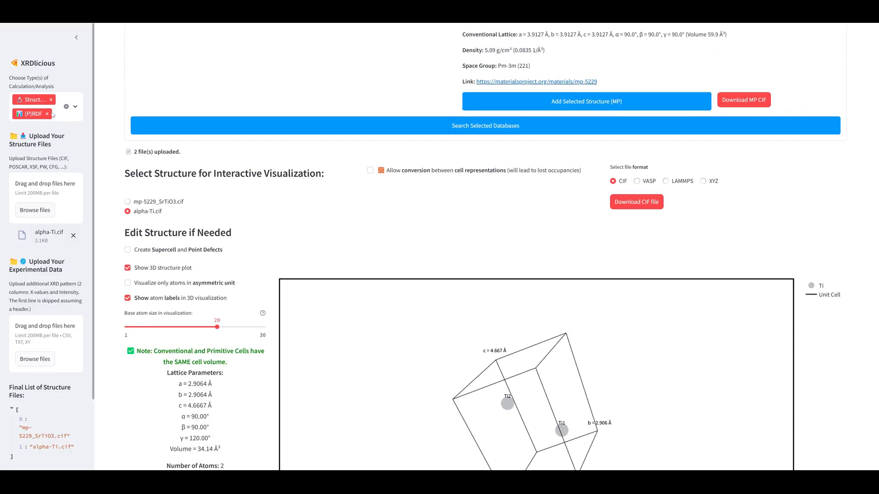
left_click(51, 100)
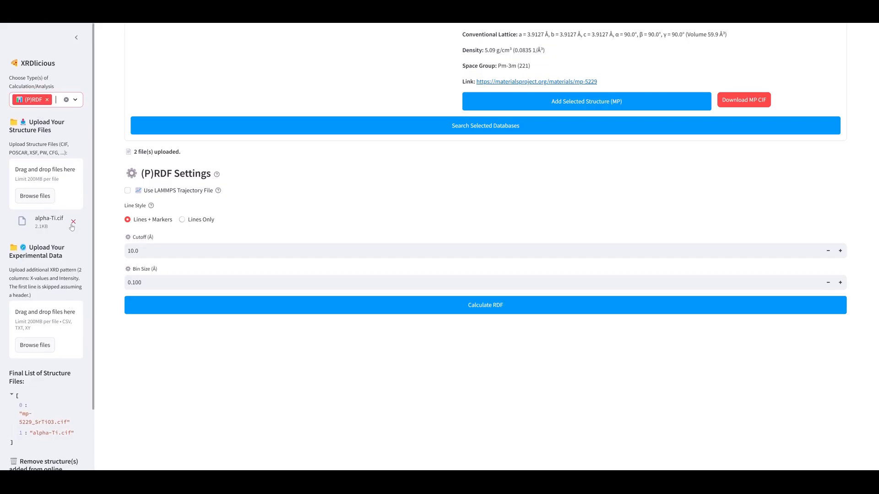
left_click(73, 222)
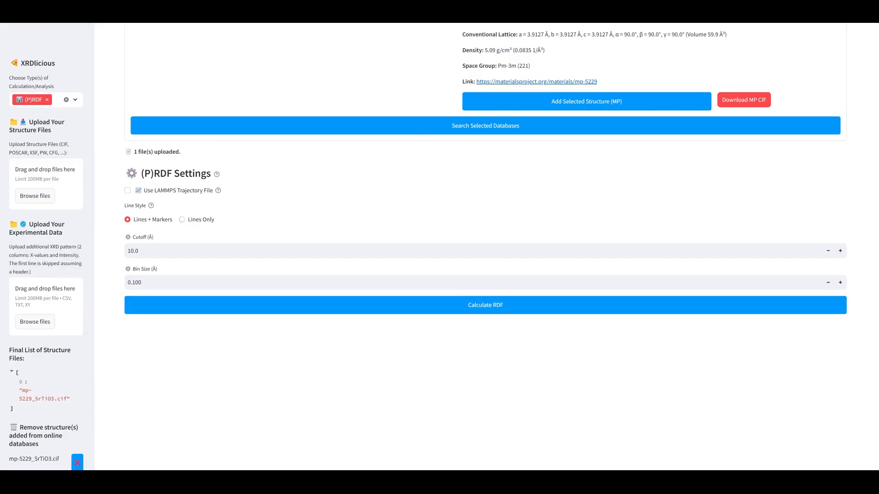
Step: Set the (P)RDF bin size to 0.050 Å and calculate the RDF for the SrTiO3 structure
scroll(46, 240, "down", 1)
scroll(216, 165, "up", 1)
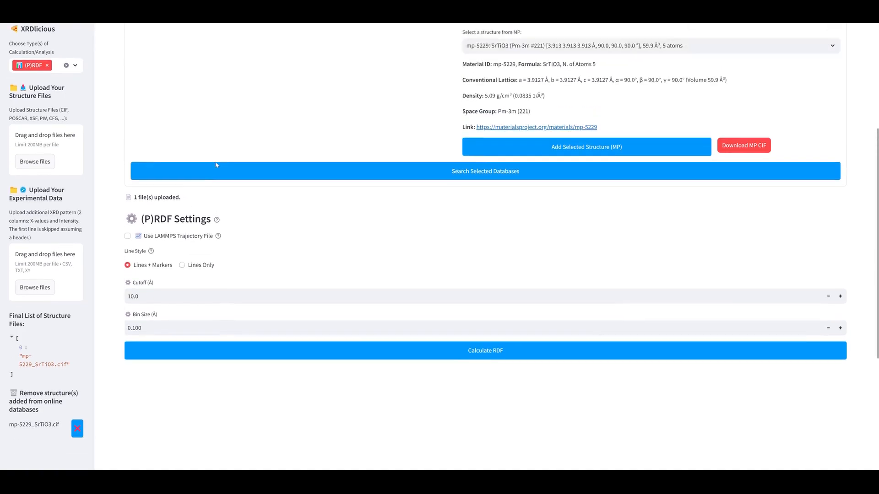
scroll(216, 165, "up", 1)
scroll(157, 304, "down", 2)
left_click_drag(145, 252, 124, 252)
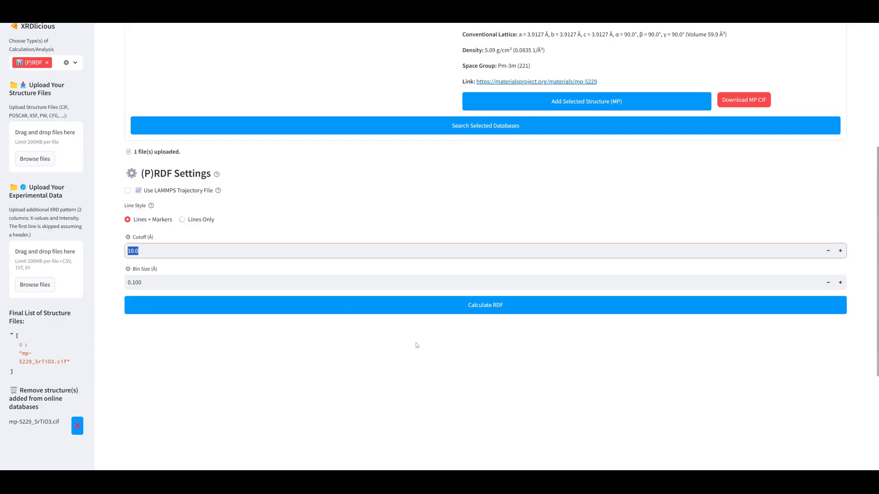
left_click(179, 284)
key("BackSpace")
key("BackSpace")
key("BackSpace")
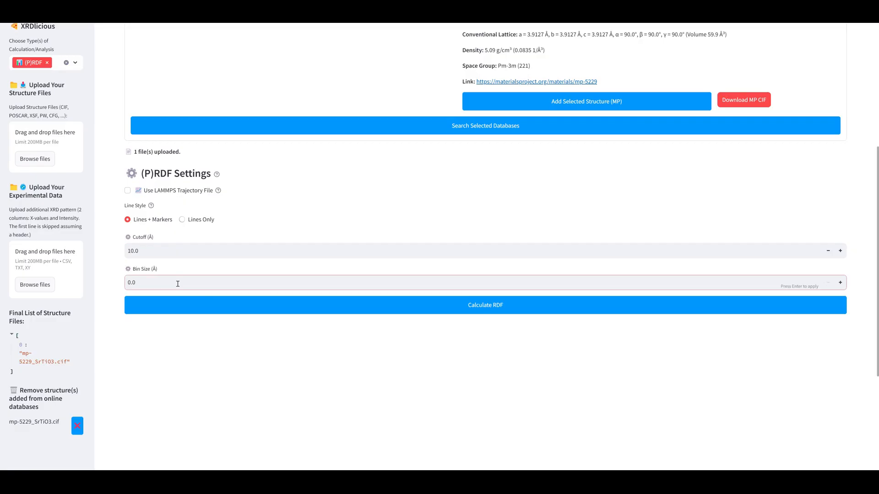
type("050")
key("Return")
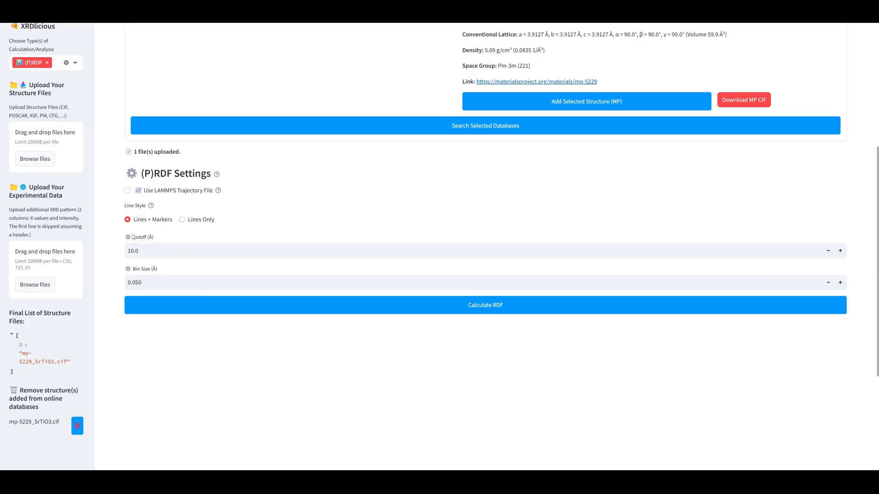
left_click(485, 307)
scroll(375, 373, "down", 4)
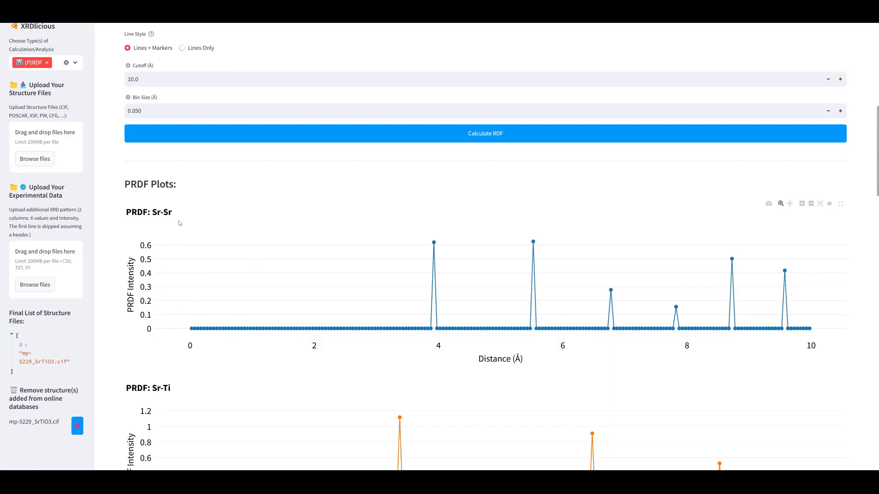
Step: Review the PRDF and total RDF plots, and prepare their data for download
scroll(180, 222, "down", 14)
scroll(290, 283, "down", 12)
scroll(243, 308, "up", 3)
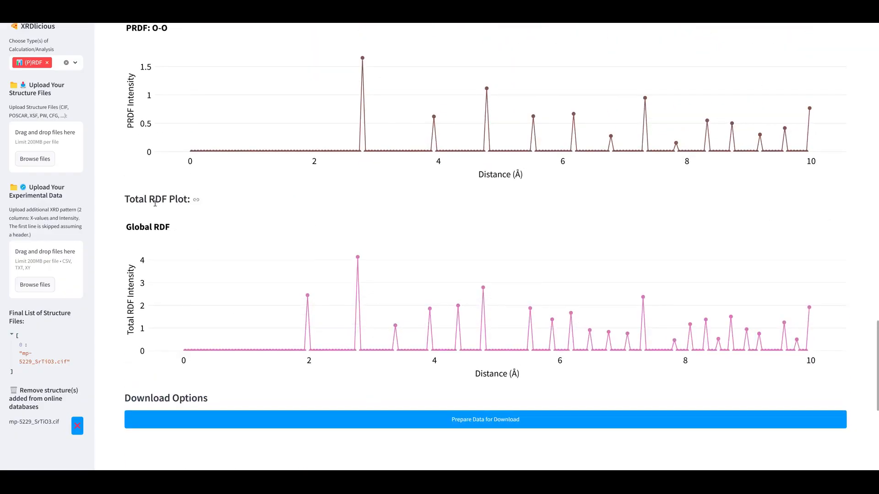
scroll(458, 371, "down", 1)
scroll(452, 359, "up", 1)
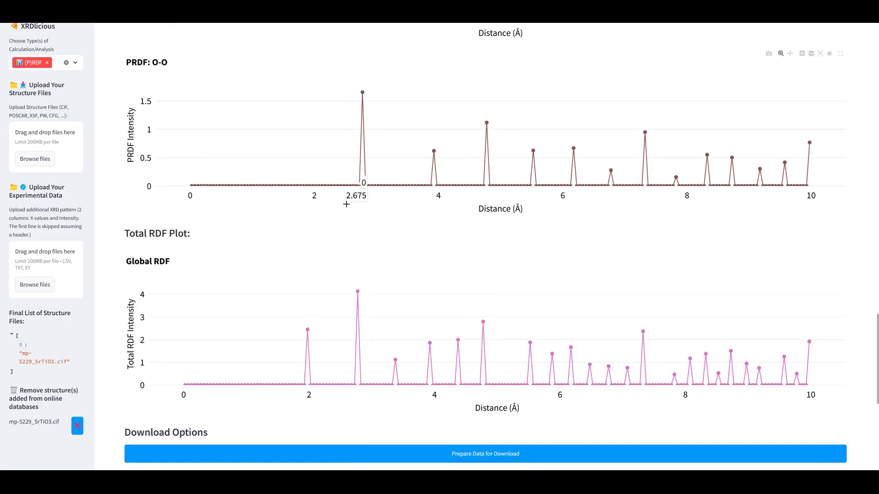
scroll(563, 293, "down", 2)
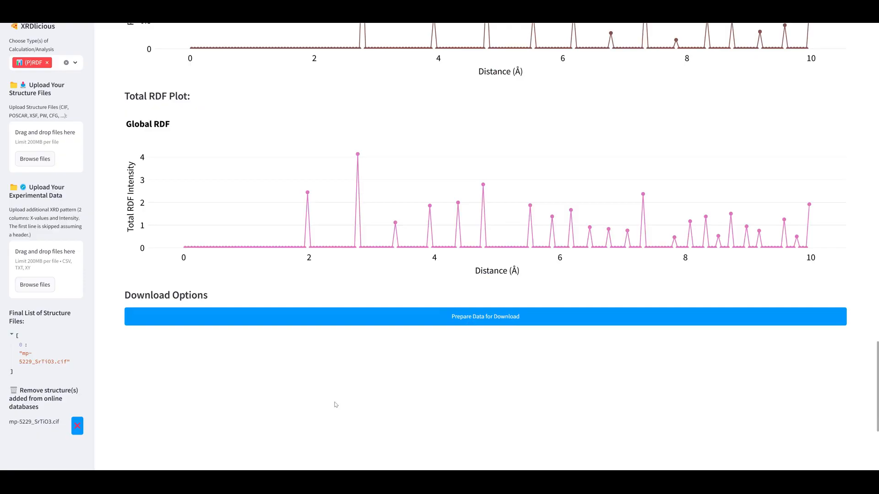
left_click(510, 314)
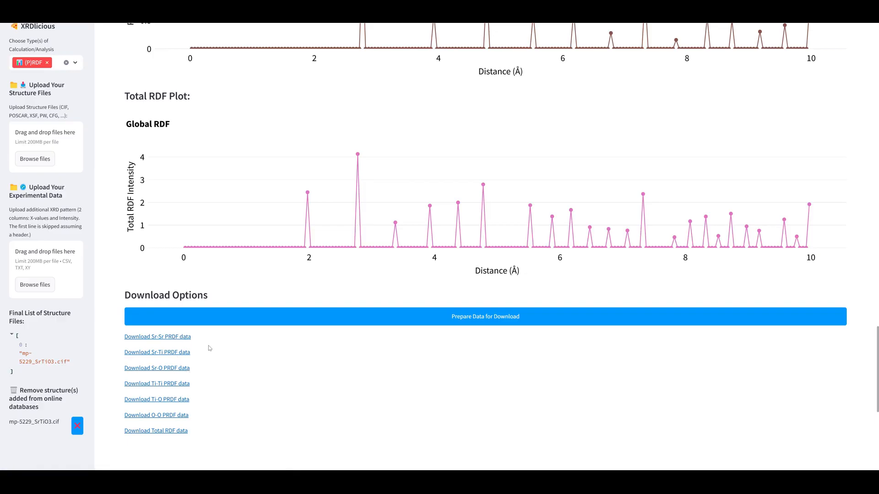
Step: Change the line style of the PRDF plots to Lines Only and view the redrawn plots
scroll(374, 127, "up", 5)
scroll(374, 127, "up", 15)
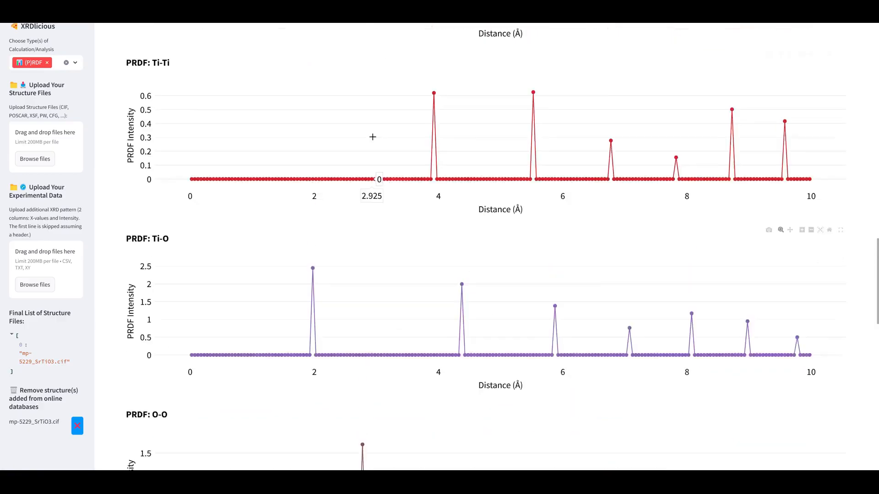
scroll(296, 178, "up", 5)
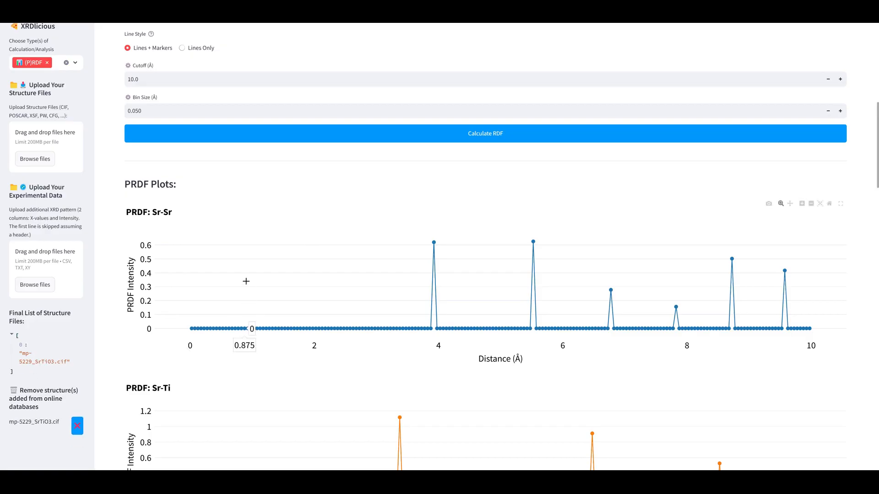
scroll(277, 272, "down", 1)
scroll(283, 279, "up", 1)
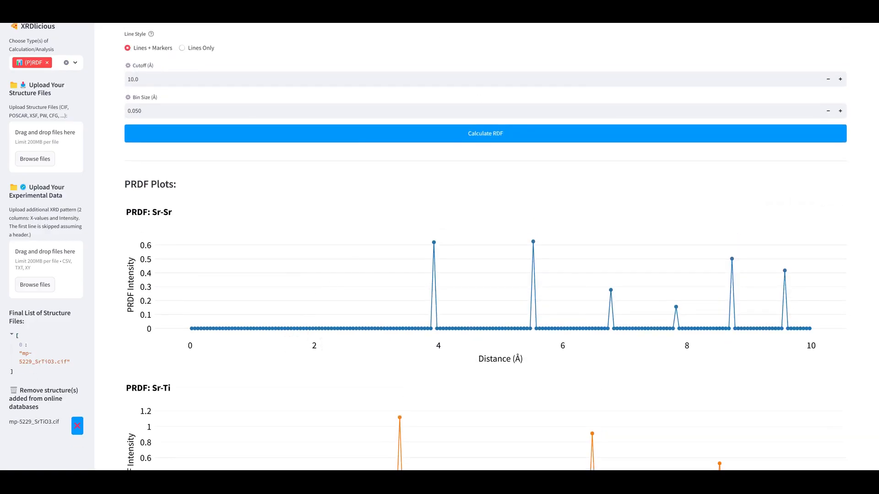
left_click(200, 49)
scroll(399, 224, "down", 5)
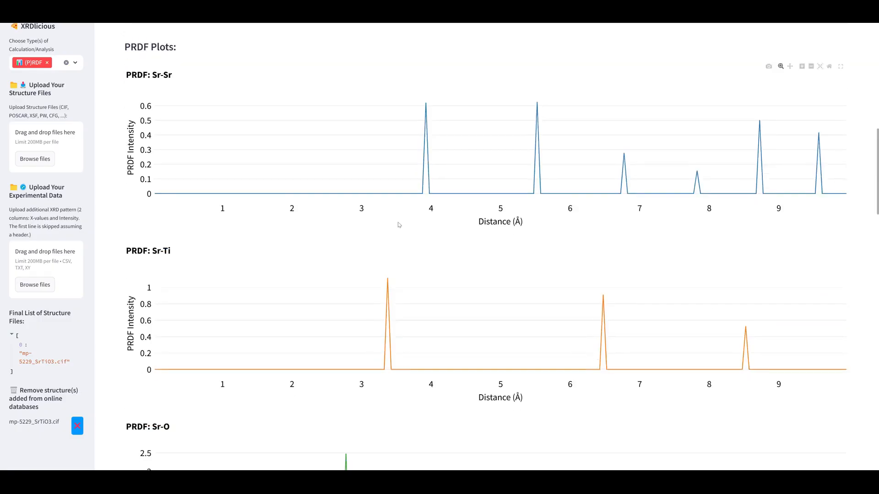
scroll(799, 256, "up", 5)
scroll(316, 210, "up", 2)
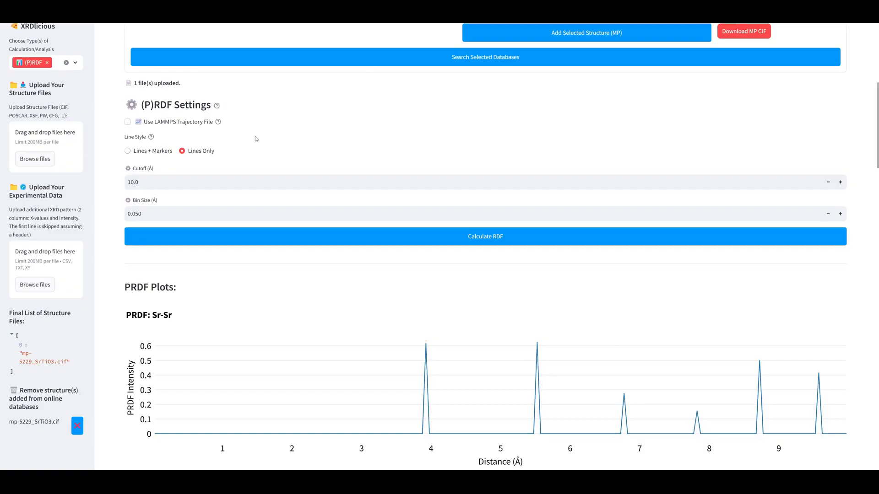
Step: Enable the LAMMPS trajectory option and upload dump.lammpstrj from the test_Al_Melting folder
scroll(255, 139, "up", 1)
left_click(157, 156)
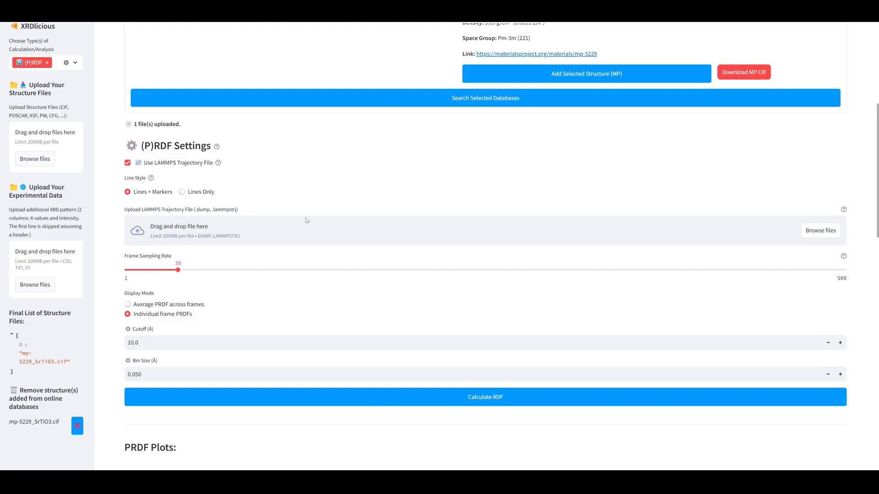
left_click(473, 482)
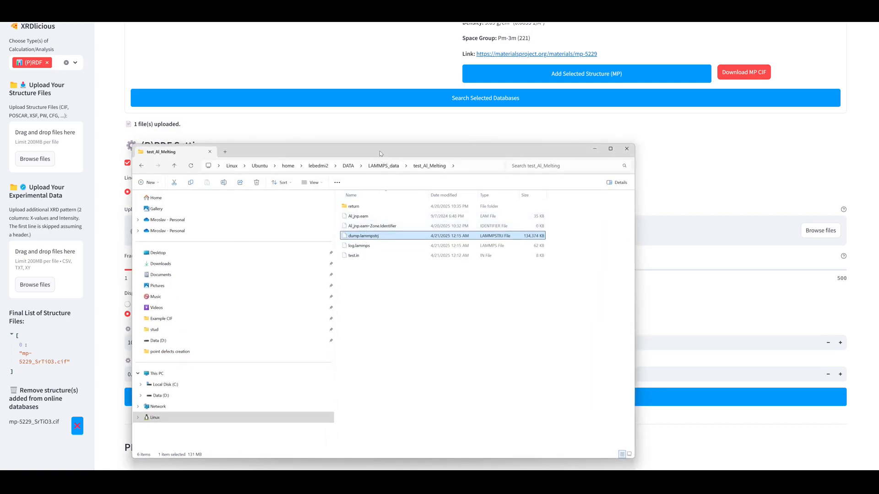
left_click_drag(381, 152, 693, 212)
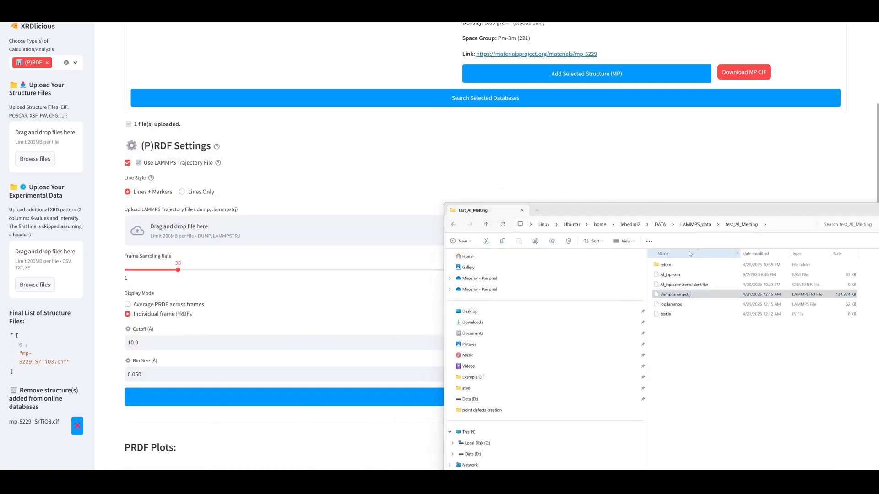
left_click_drag(683, 295, 260, 236)
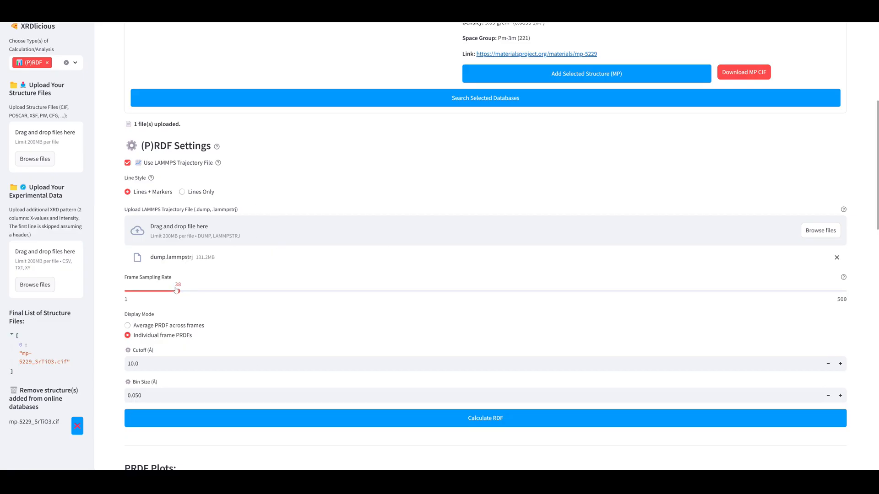
Step: Set the frame sampling rate to 100 and calculate the RDF for the uploaded trajectory
left_click_drag(177, 290, 158, 291)
left_click_drag(159, 291, 125, 291)
scroll(167, 351, "down", 1)
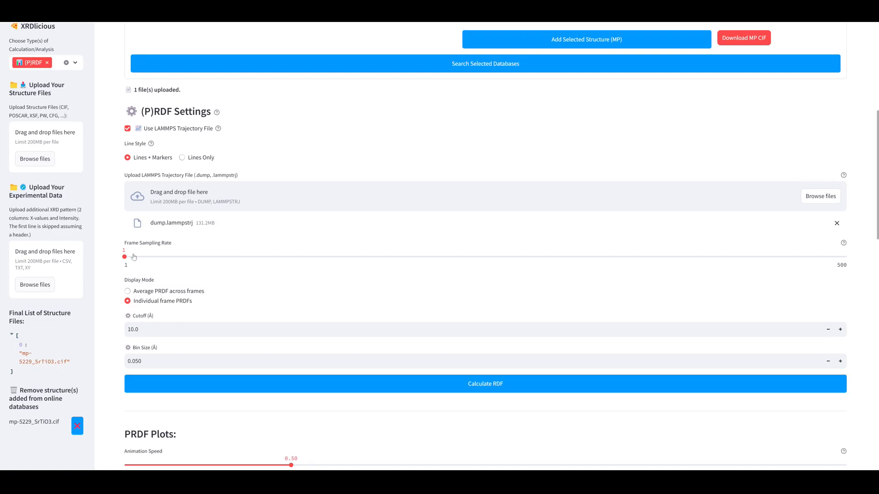
left_click_drag(124, 255, 266, 256)
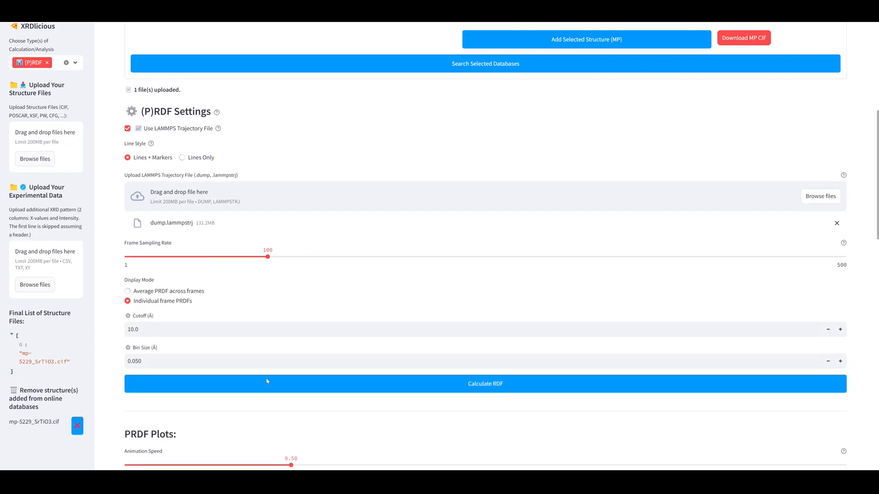
left_click(337, 386)
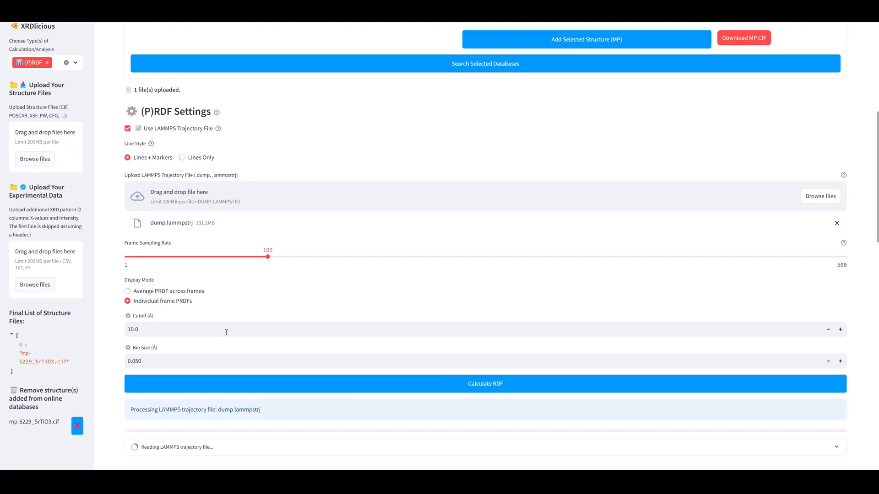
Step: Examine the trajectory reading log, collapse it, and check the calculation progress and number of analyzed frames
scroll(229, 334, "down", 2)
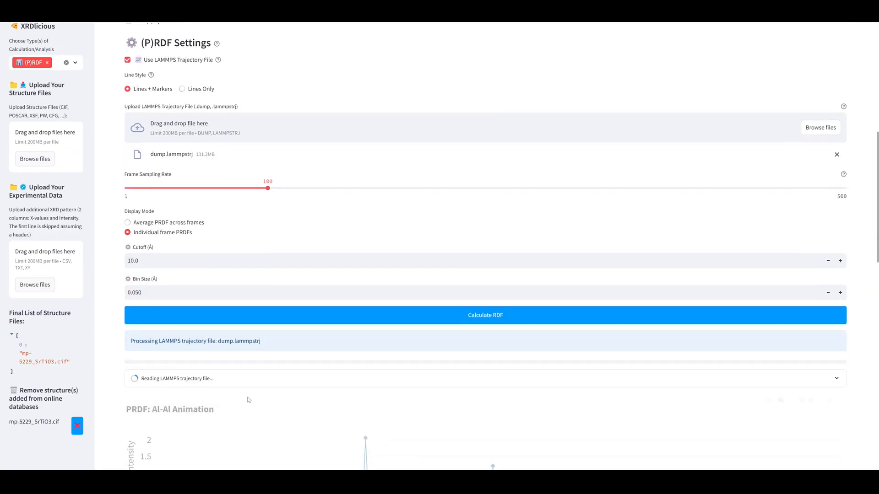
scroll(190, 330, "down", 1)
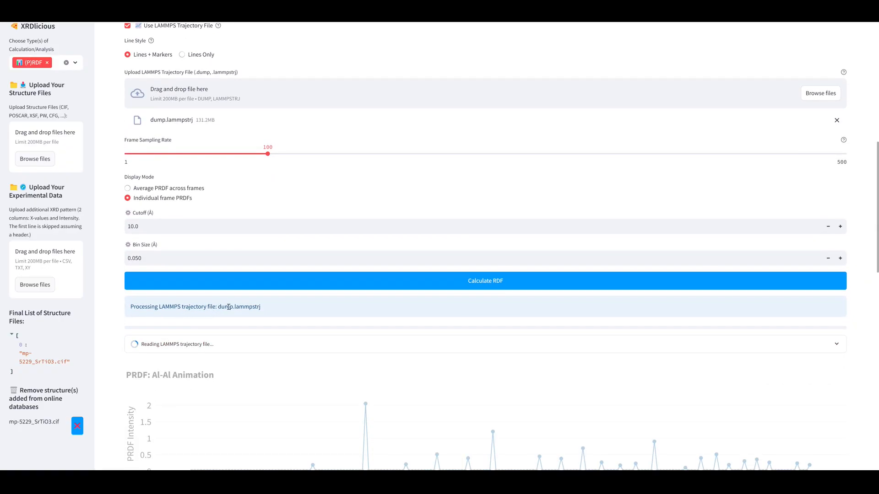
scroll(214, 334, "down", 3)
scroll(213, 334, "down", 3)
left_click_drag(314, 413, 137, 407)
scroll(210, 377, "up", 5)
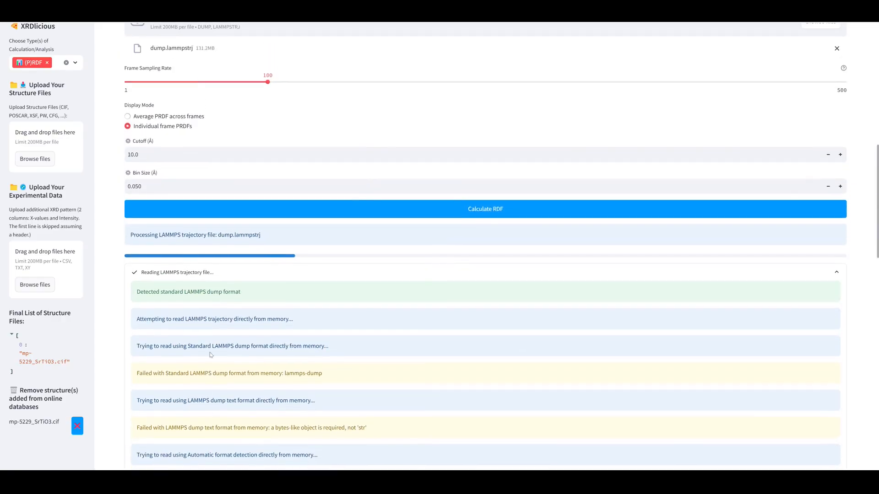
left_click(224, 272)
scroll(254, 311, "up", 1)
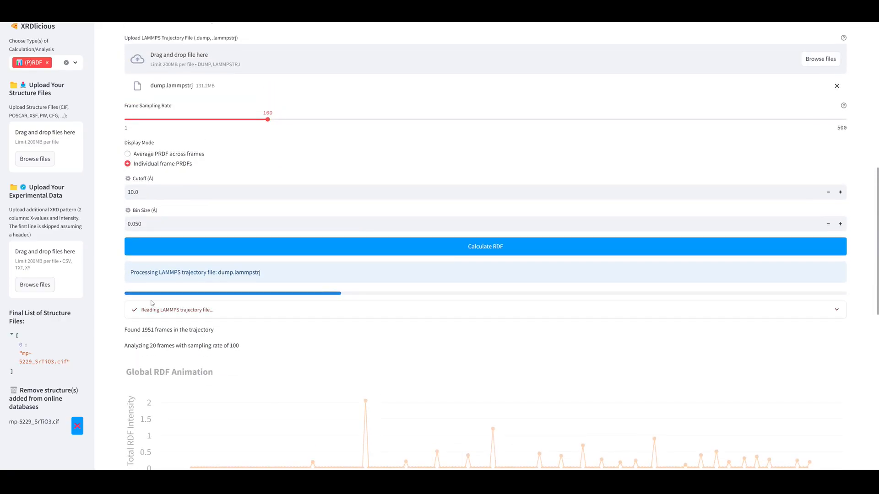
scroll(390, 293, "up", 1)
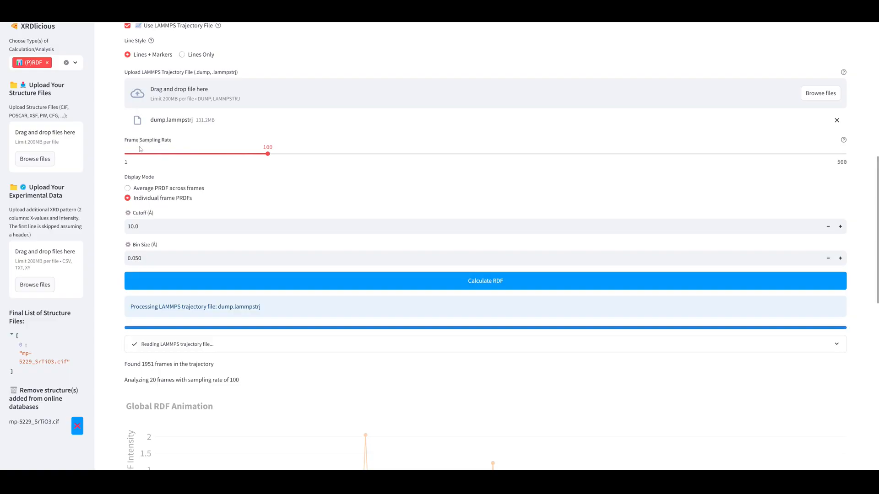
scroll(529, 366, "down", 1)
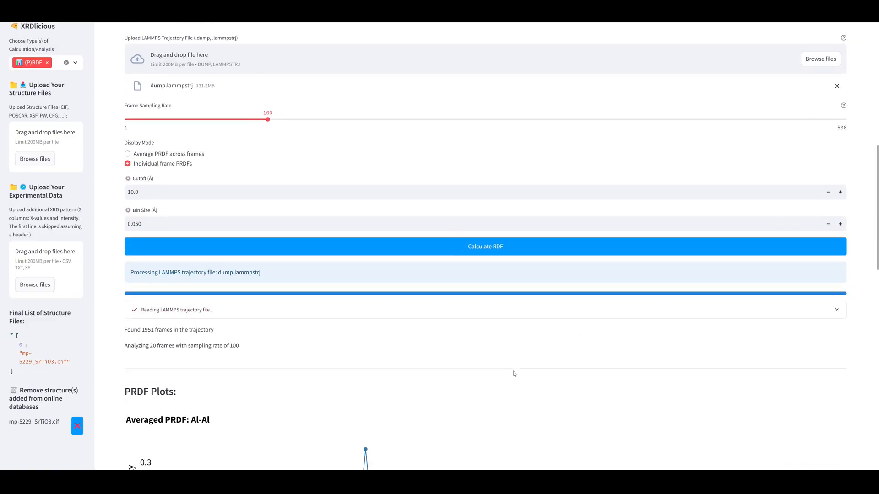
scroll(514, 372, "down", 1)
scroll(393, 334, "up", 3)
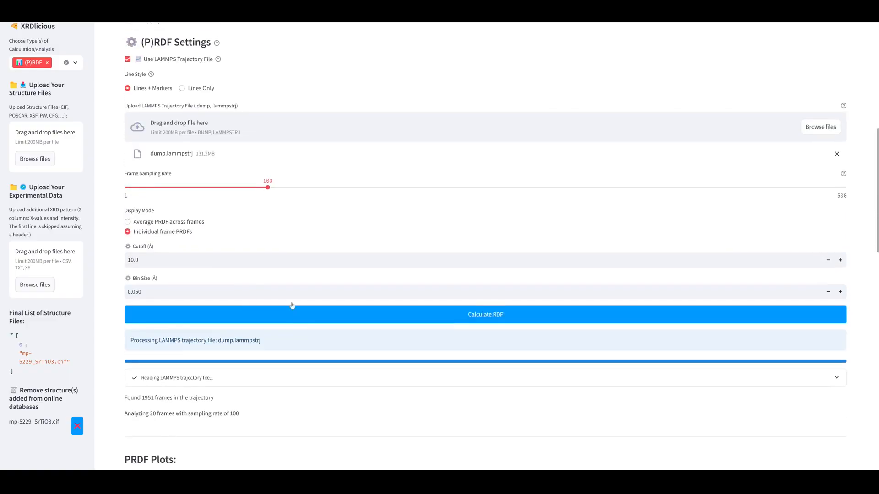
Step: Display the average PRDF across frames and inspect the Al-Al plot zoomed in and in full screen
left_click(166, 223)
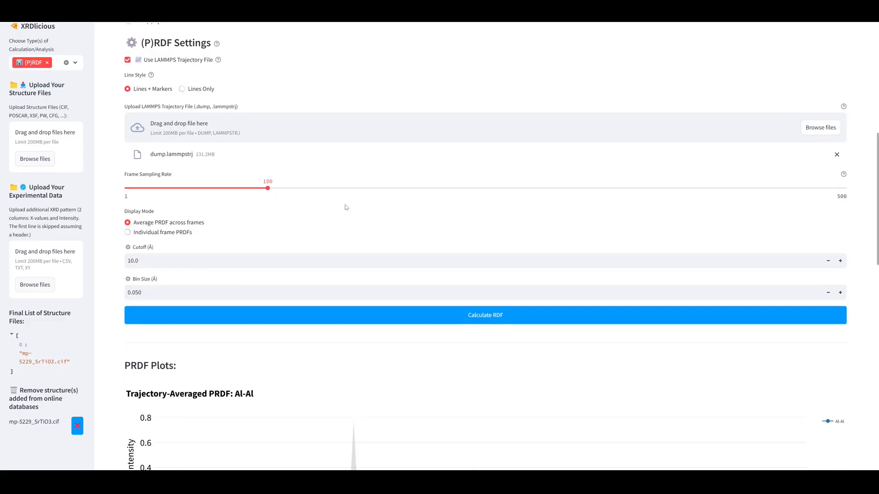
scroll(346, 208, "down", 1)
scroll(280, 410, "down", 2)
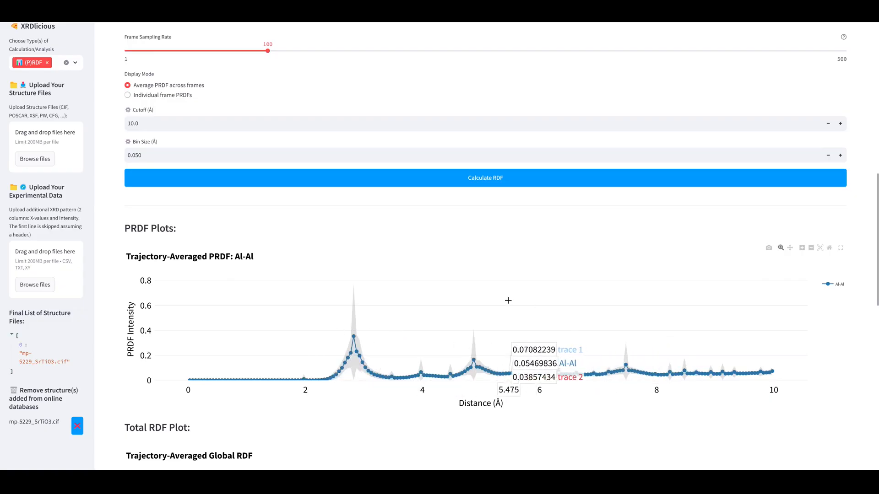
left_click_drag(508, 301, 254, 412)
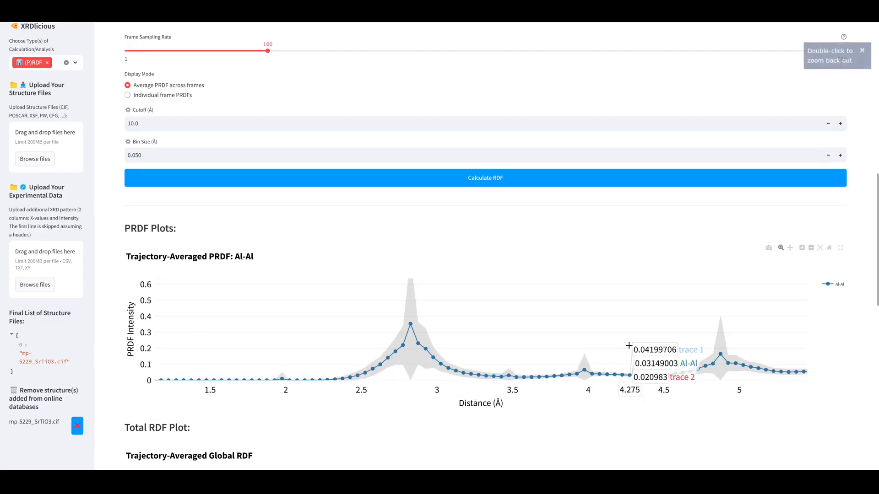
left_click(840, 247)
double_click(477, 171)
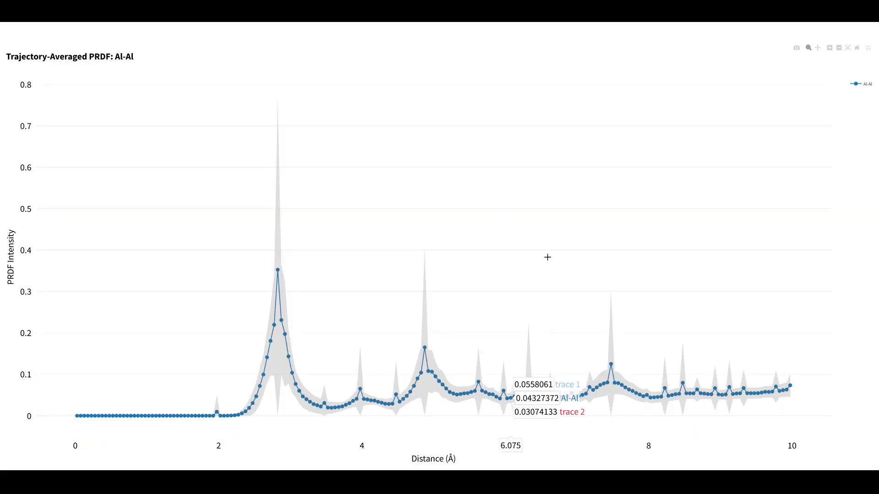
left_click(869, 48)
Step: Switch the display mode to individual frame PRDFs and play the Al-Al animation in full screen
scroll(481, 275, "down", 2)
scroll(400, 269, "up", 4)
scroll(183, 154, "up", 2)
left_click(162, 166)
scroll(500, 308, "down", 2)
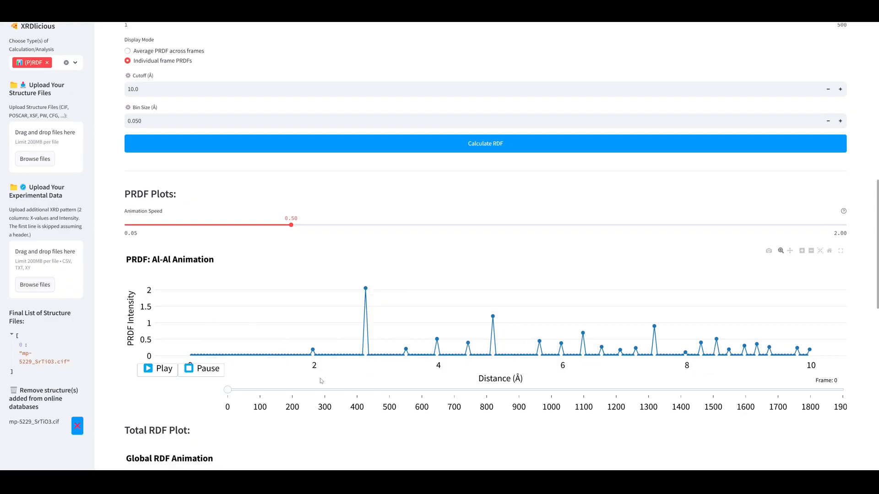
left_click(842, 252)
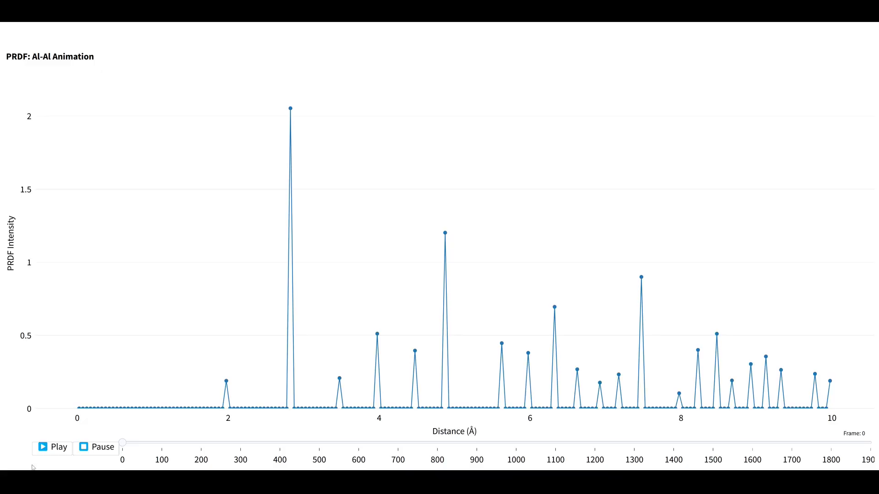
left_click(42, 448)
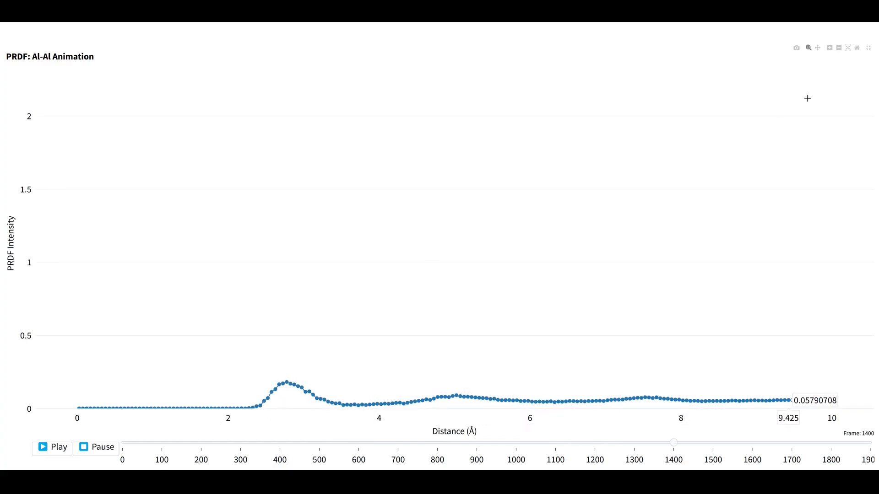
Step: Autoscale the Al-Al animation's axes, replay it, and zoom the plot out
left_click(847, 49)
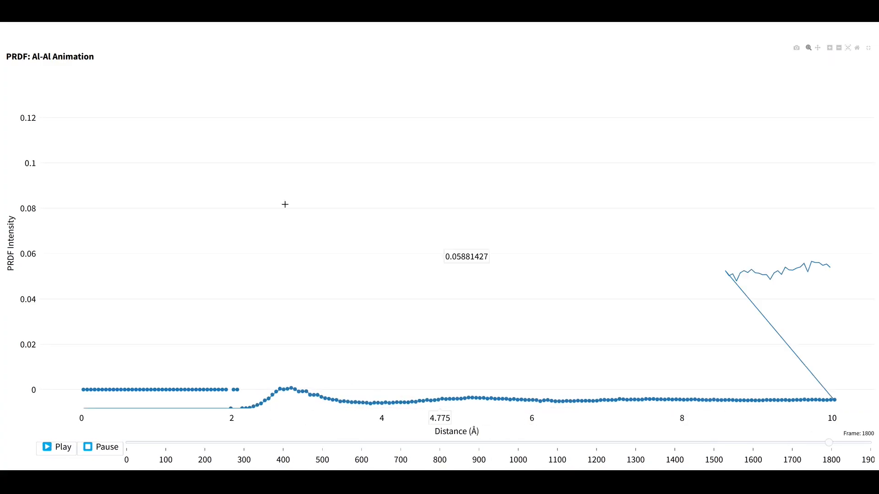
left_click(60, 451)
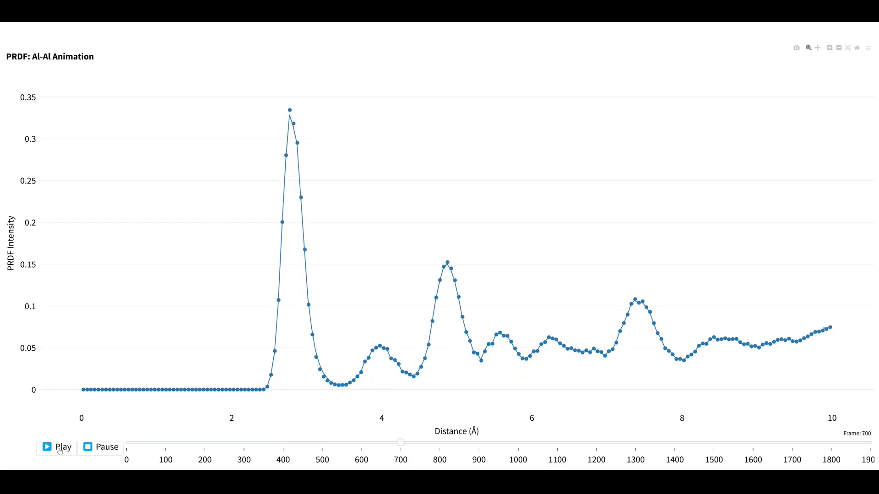
left_click(838, 48)
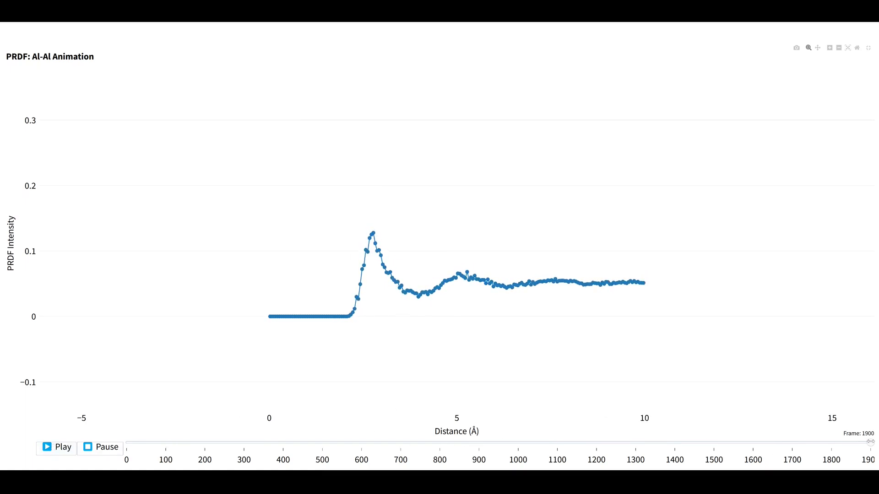
Step: Scrub the Al-Al animation back to frame 100 and forward towards the last frames, and replay it
left_click_drag(870, 442, 157, 431)
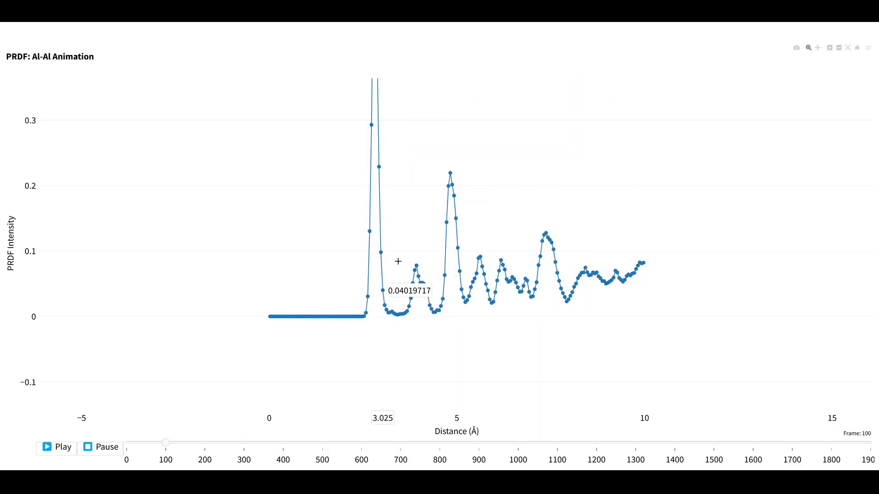
left_click_drag(166, 450, 850, 424)
left_click(47, 447)
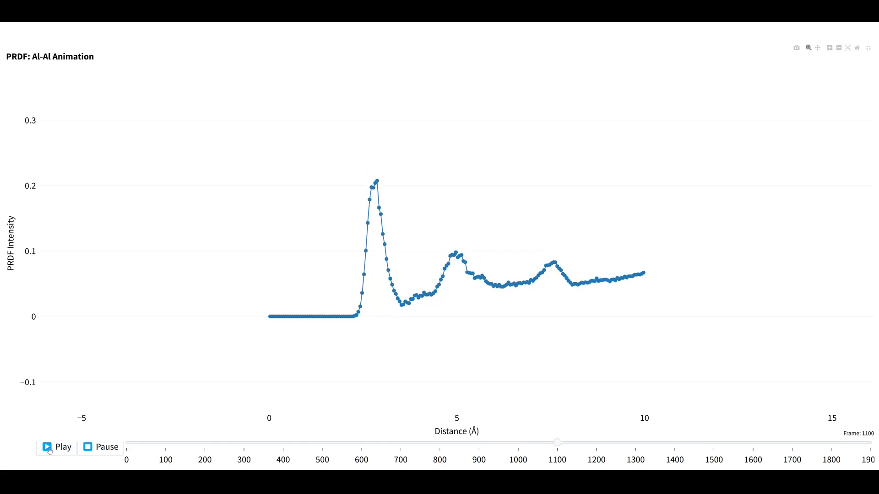
Step: Exit full screen, view the average PRDF across frames briefly, and return the display mode to individual frame PRDFs
left_click(868, 47)
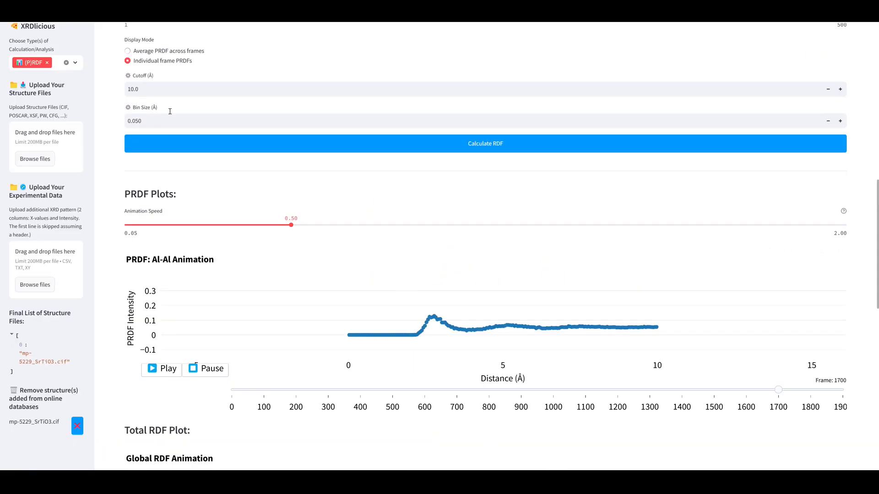
left_click(173, 51)
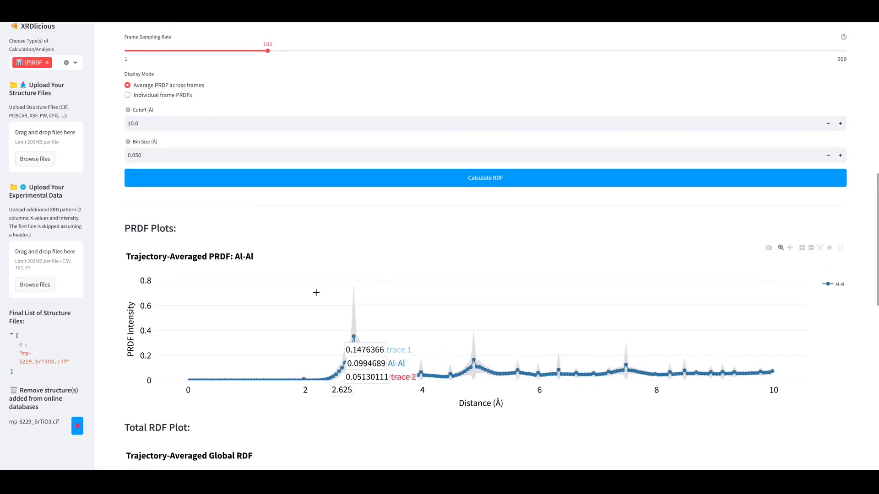
left_click(162, 96)
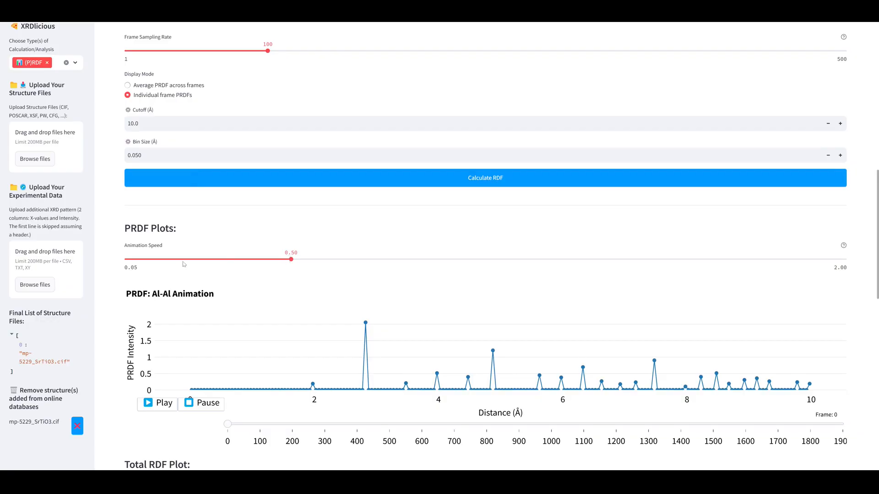
Step: Set the animation speed to 1.25, play the Al-Al animation, and autoscale its axes
left_click_drag(289, 260, 569, 259)
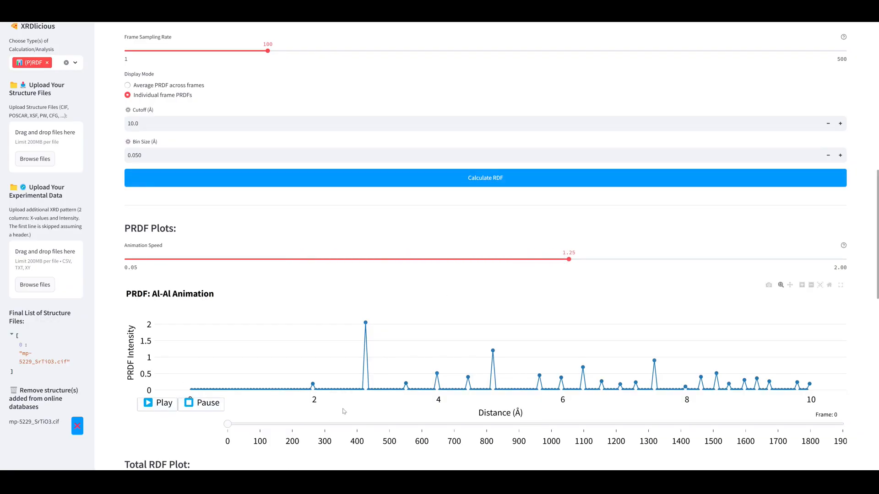
left_click(153, 405)
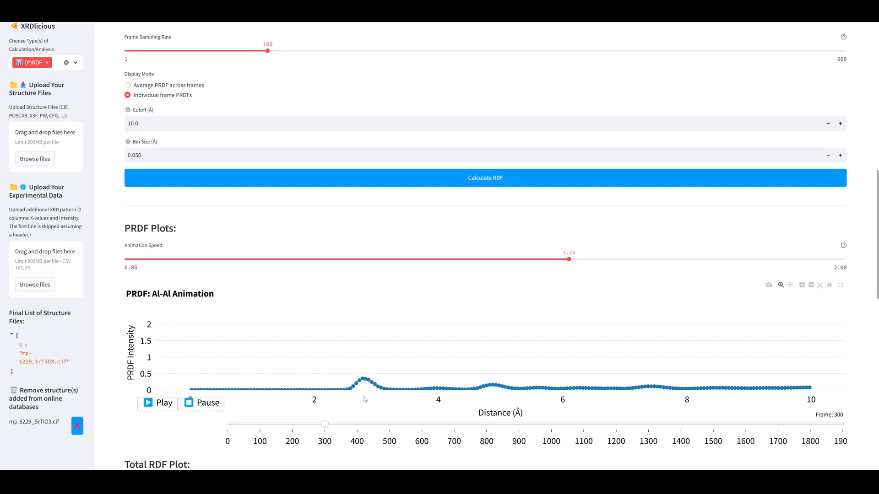
left_click(820, 284)
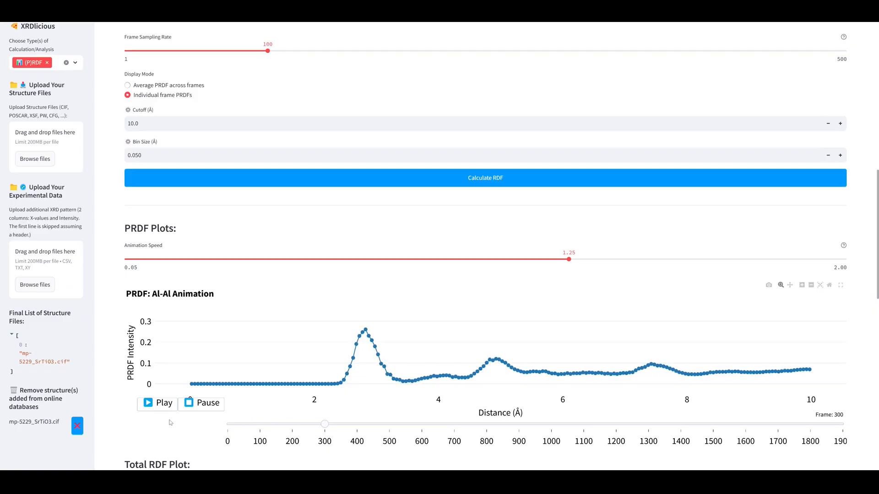
Step: Change the line style of the PRDF plots to Lines Only
scroll(283, 278, "up", 4)
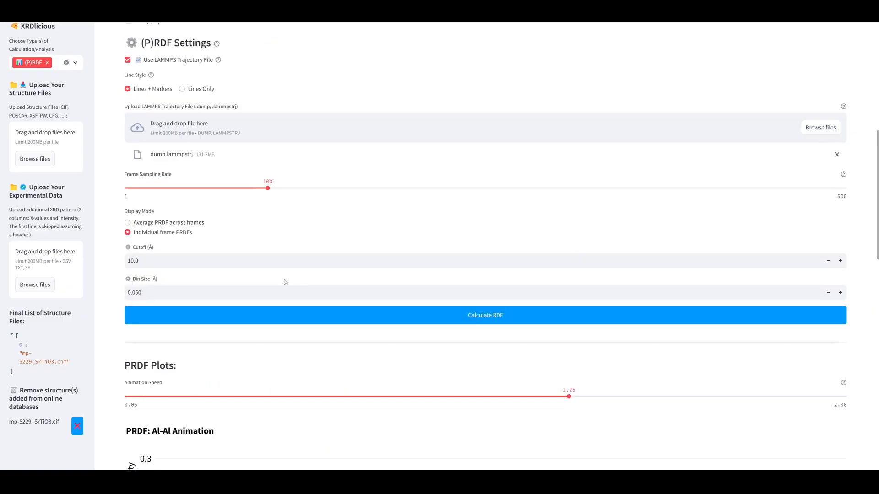
scroll(276, 271, "up", 1)
scroll(276, 271, "down", 2)
scroll(276, 272, "up", 1)
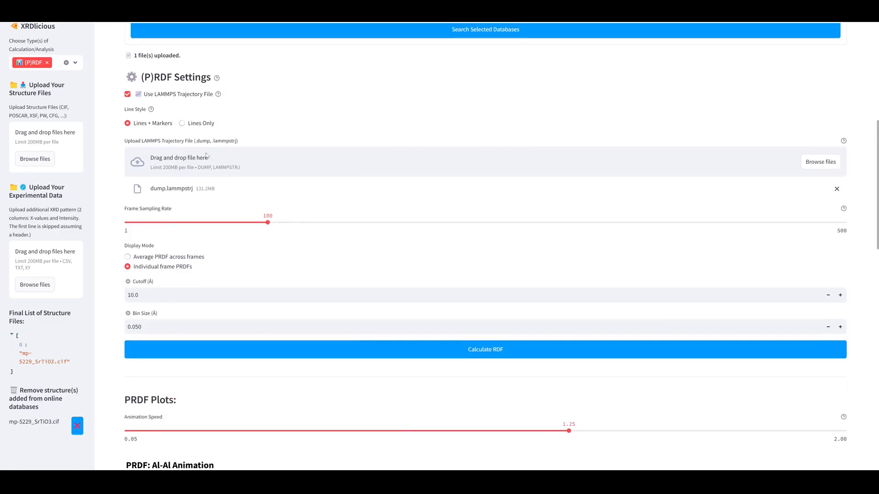
left_click(184, 125)
scroll(206, 151, "down", 3)
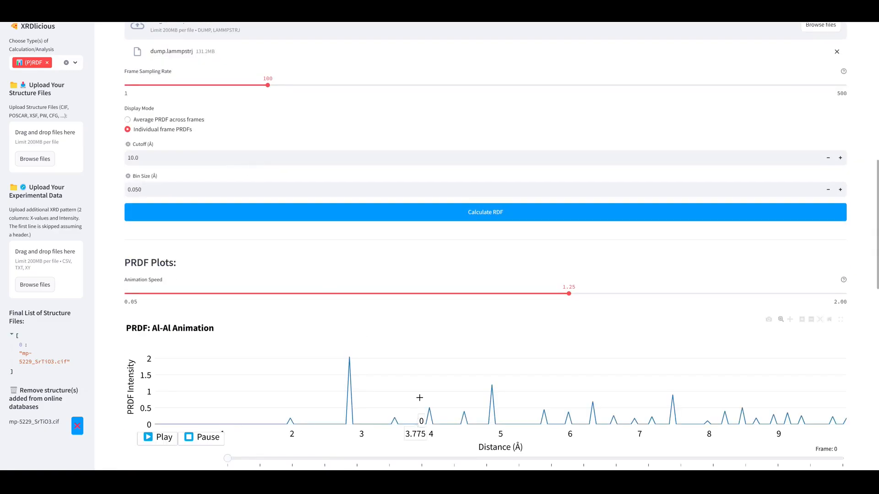
Step: Scrub the Al-Al animation to frames 300 and 1000, autoscale its axes, and replay it
left_click(337, 460)
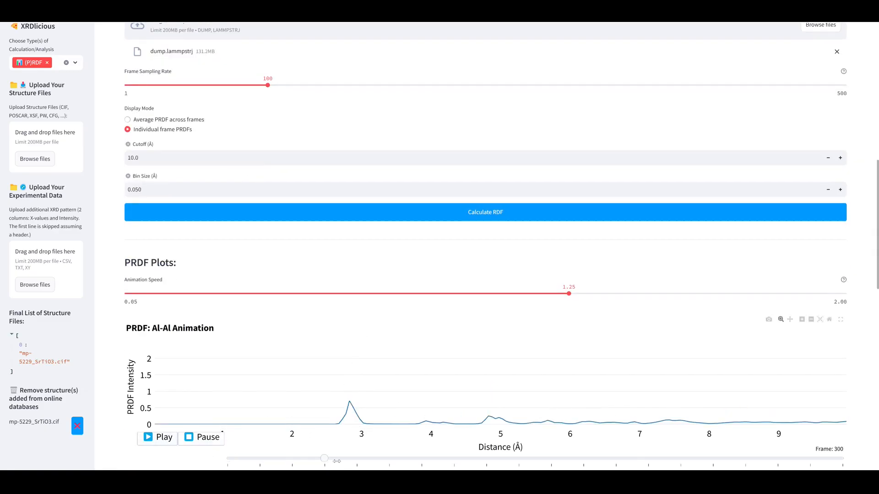
left_click_drag(344, 457, 551, 458)
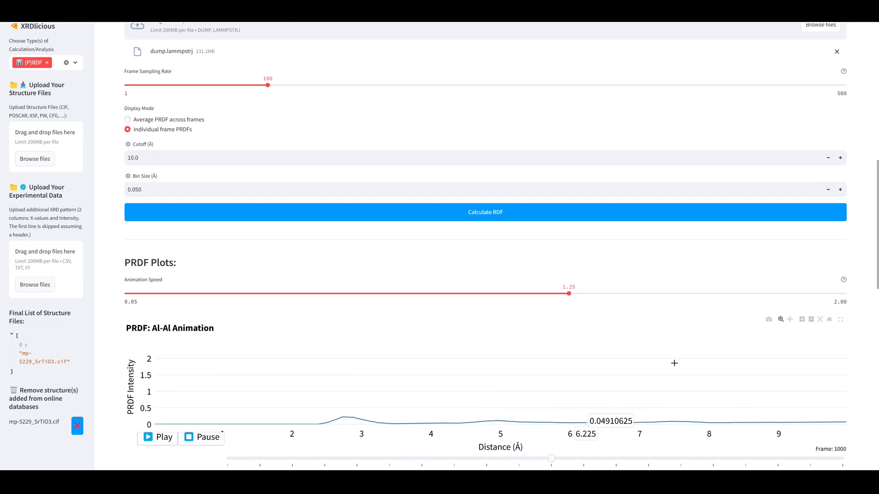
left_click(823, 322)
scroll(461, 265, "down", 3)
left_click(169, 372)
scroll(247, 289, "up", 5)
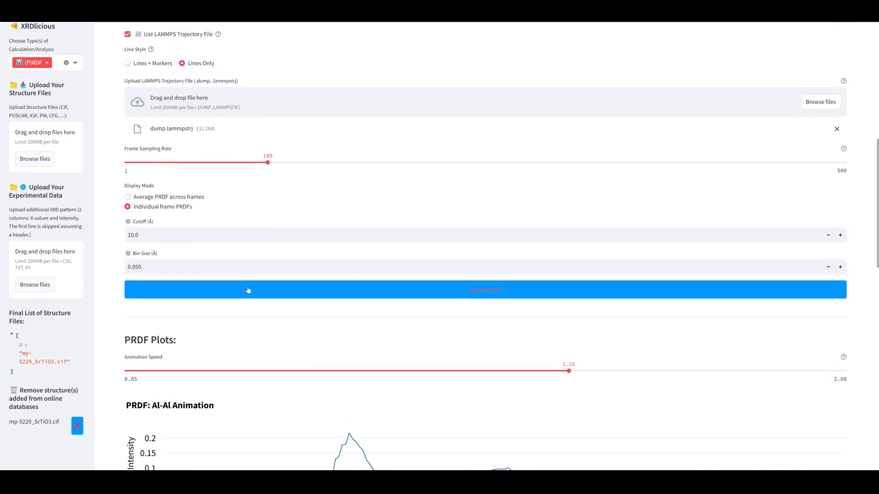